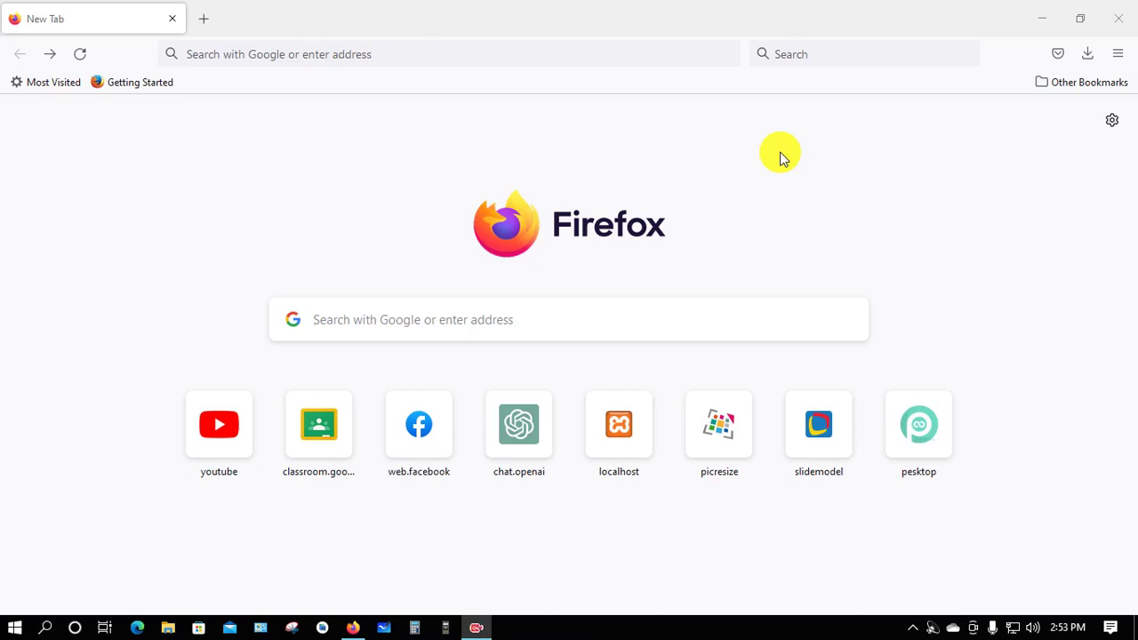
Step: Run the dart command in a Command Prompt to check whether Dart is installed, and close the window
{"action": "key", "text": "super+r"}
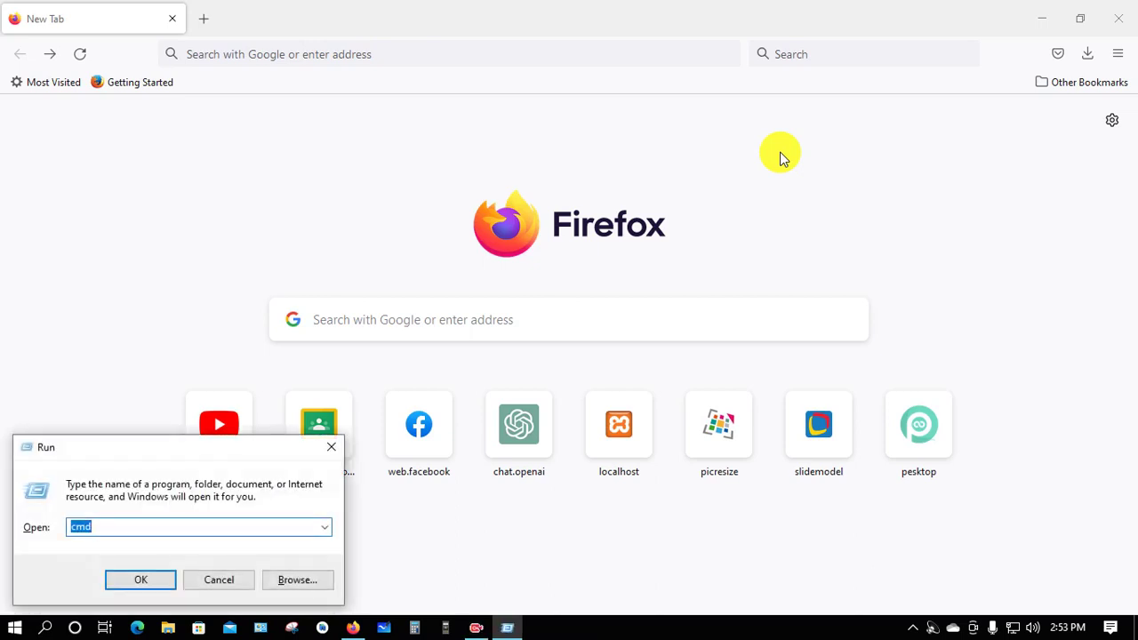
{"action": "key", "text": "Return"}
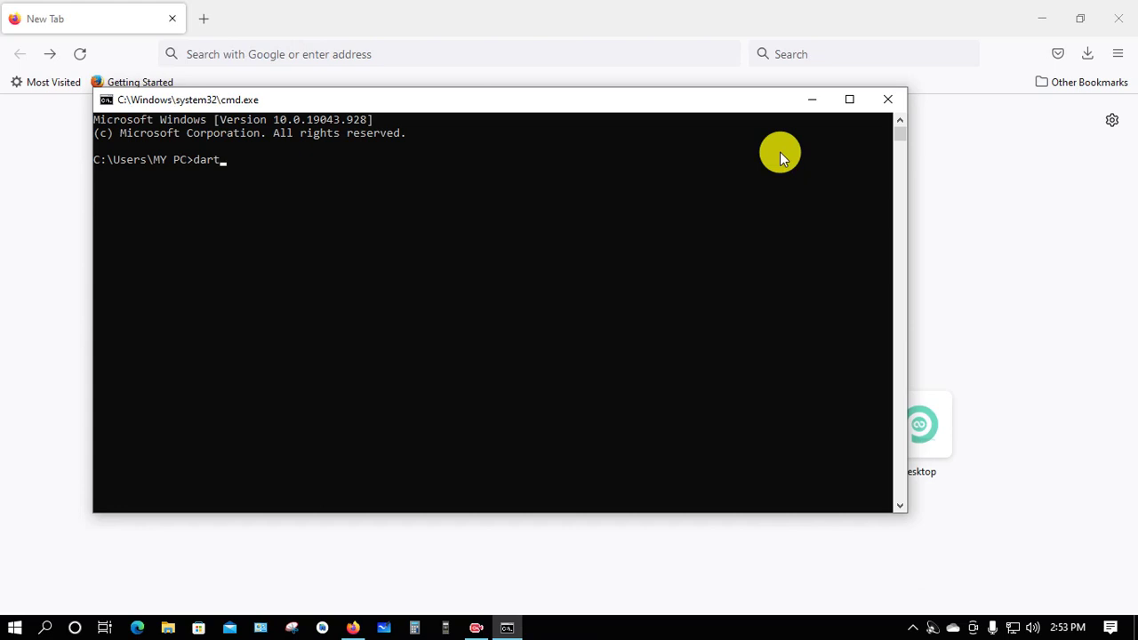
{"action": "key", "text": "Return"}
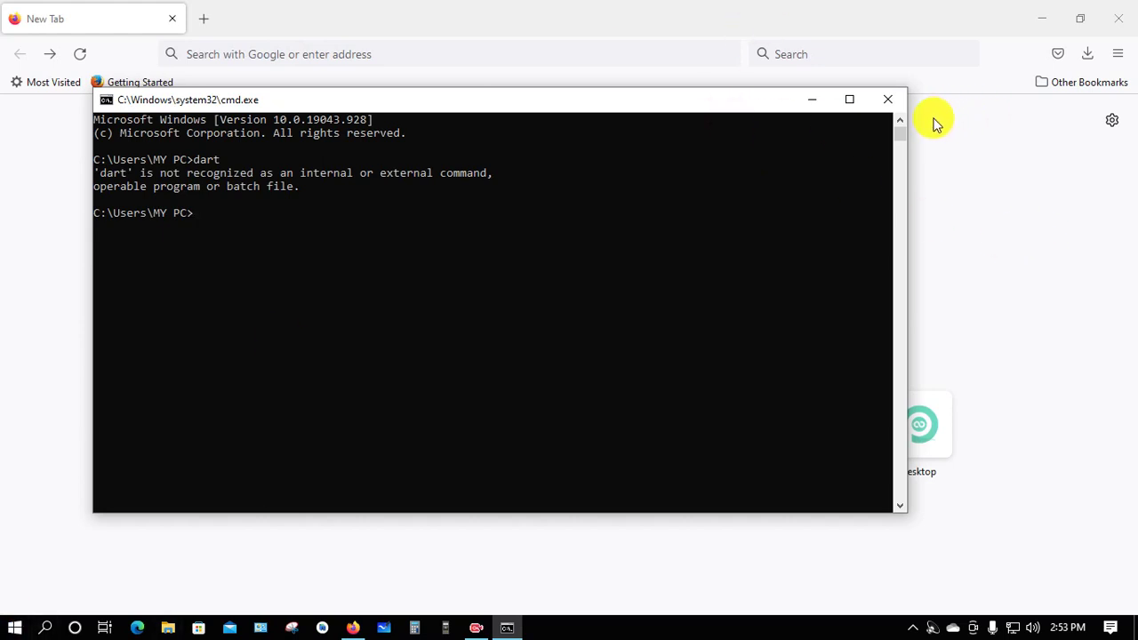
{"action": "left_click", "coordinate": [887, 100]}
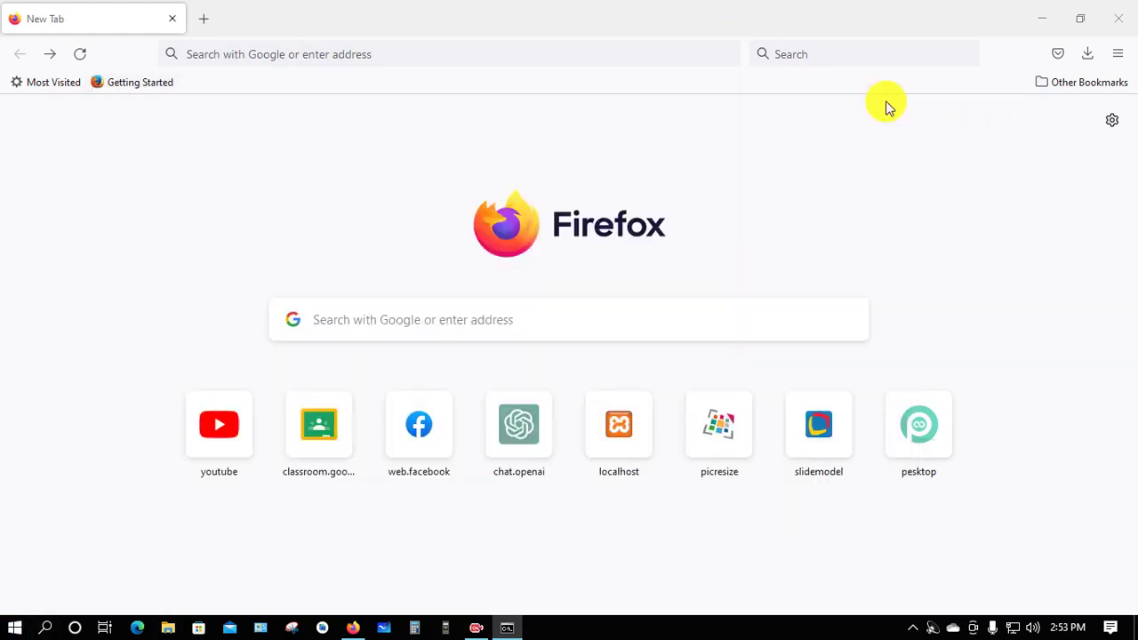
Step: Search Google for dart and go through the official Dart site's Get Dart page to the Dart SDK archive page
{"action": "left_click", "coordinate": [263, 55]}
{"action": "type", "text": "dart"}
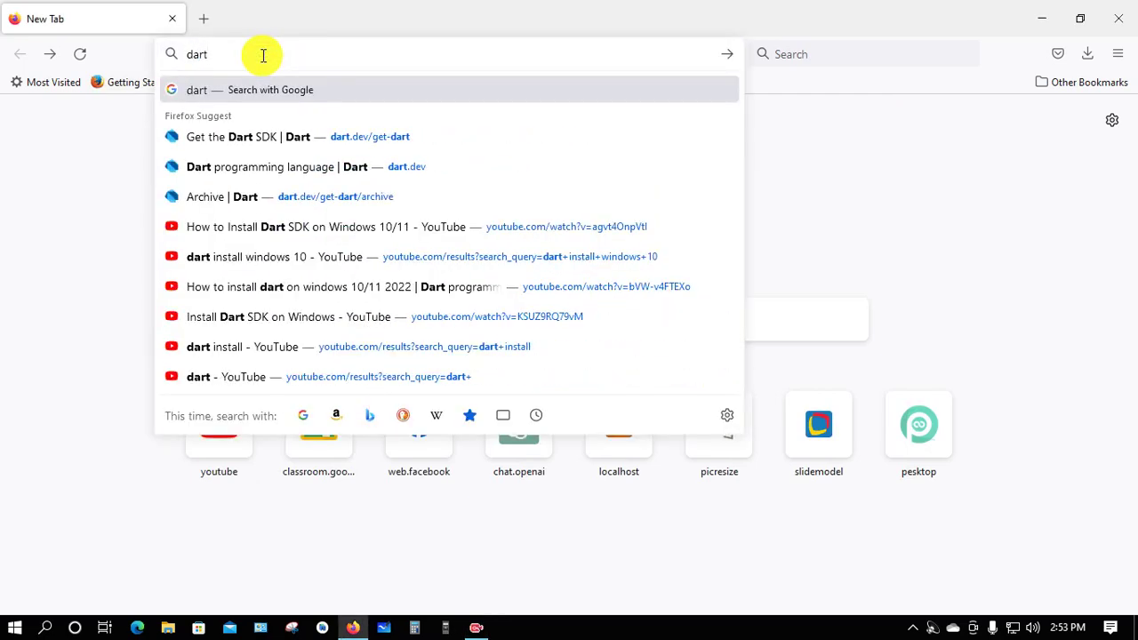
{"action": "key", "text": "Return"}
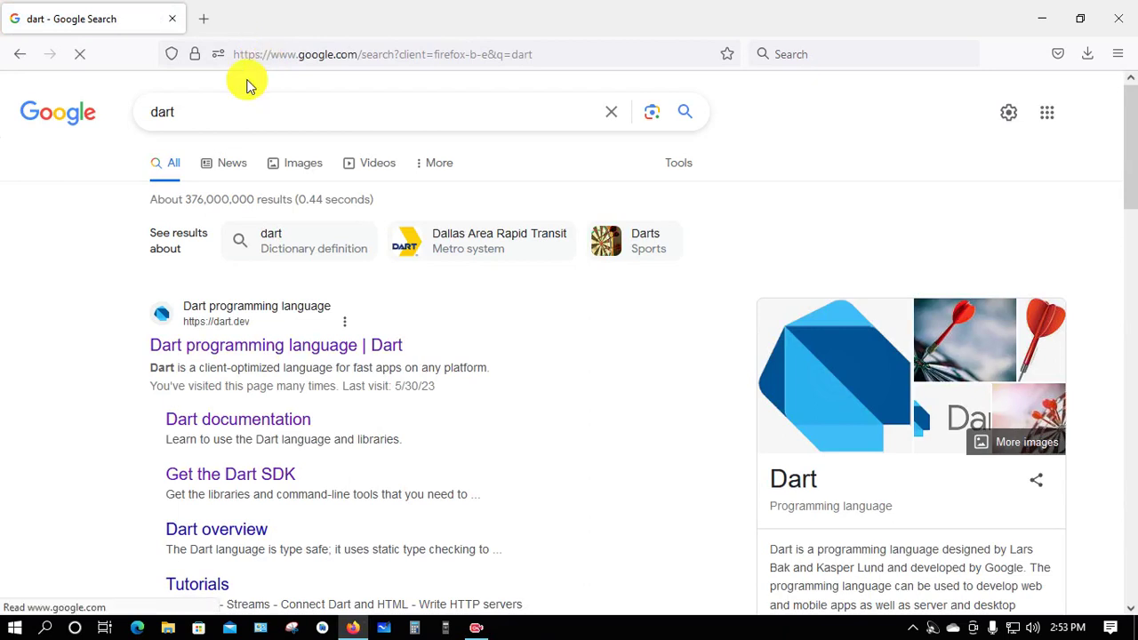
{"action": "left_click", "coordinate": [222, 353]}
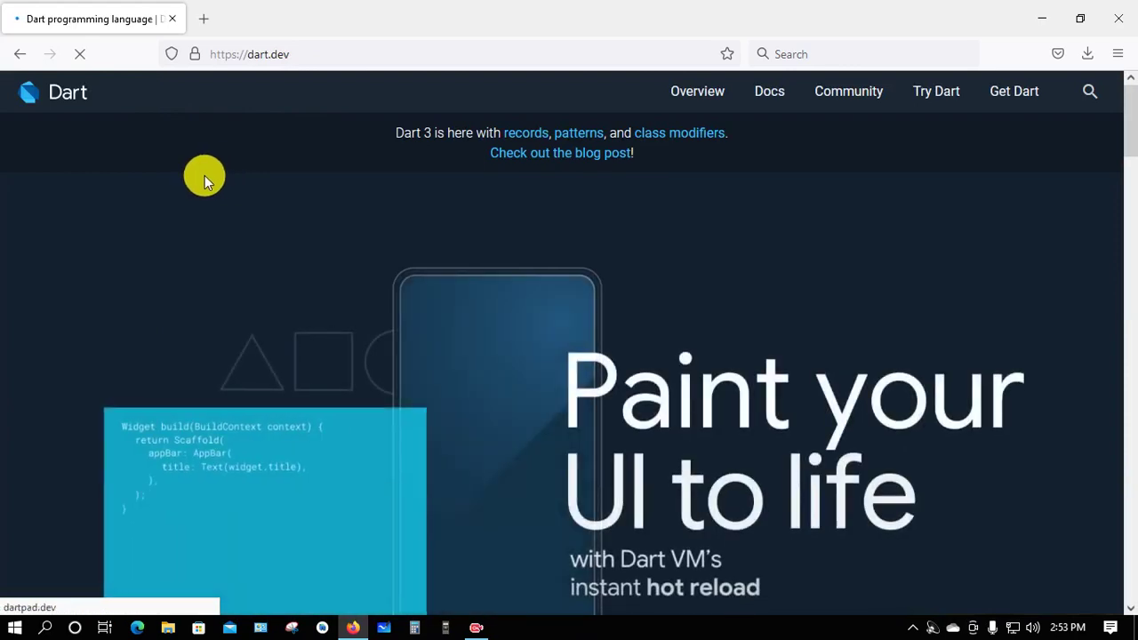
{"action": "left_click", "coordinate": [1013, 94]}
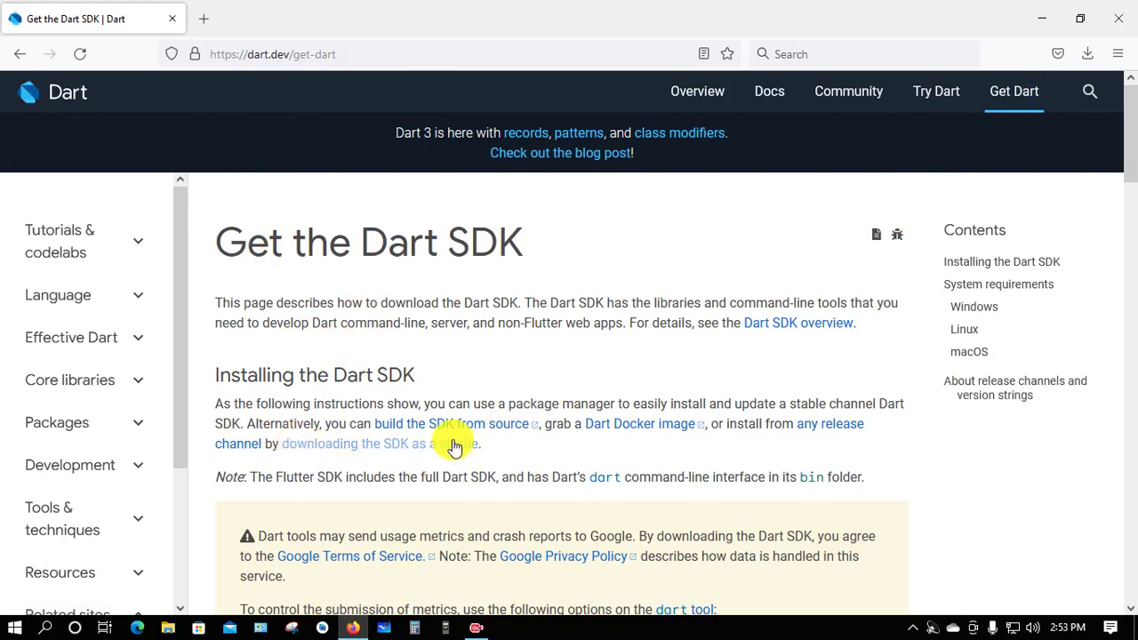
{"action": "left_click", "coordinate": [383, 447]}
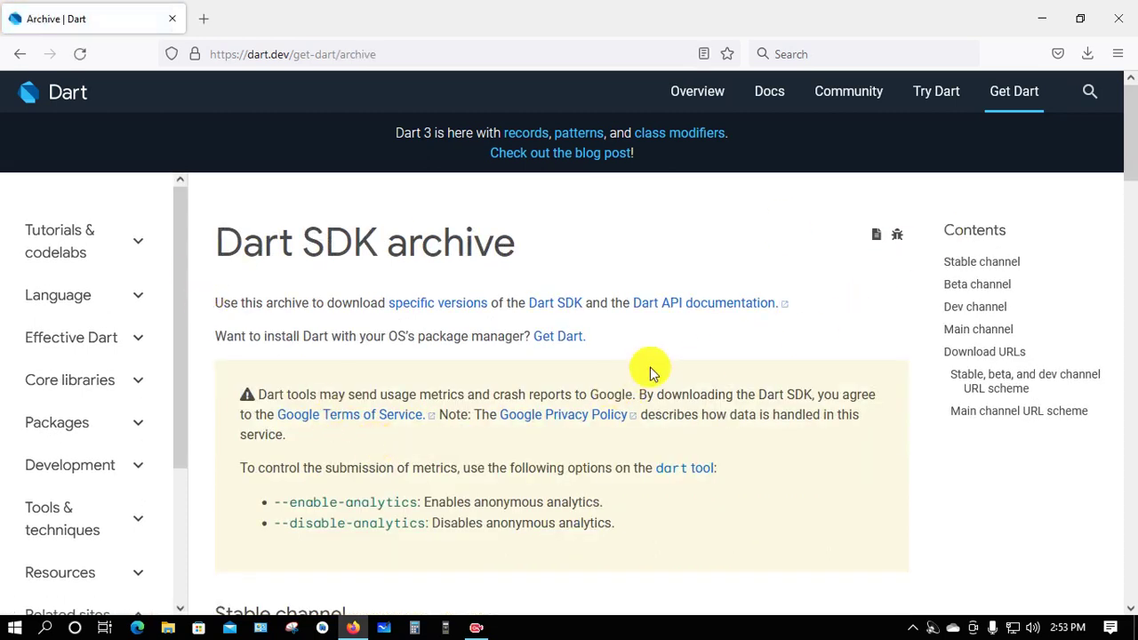
Step: Select Windows as the OS and 3.0.2 as the version for the stable channel downloads
{"action": "scroll", "coordinate": [552, 364], "scroll_direction": "down", "scroll_amount": 3}
{"action": "scroll", "coordinate": [554, 363], "scroll_direction": "down", "scroll_amount": 3}
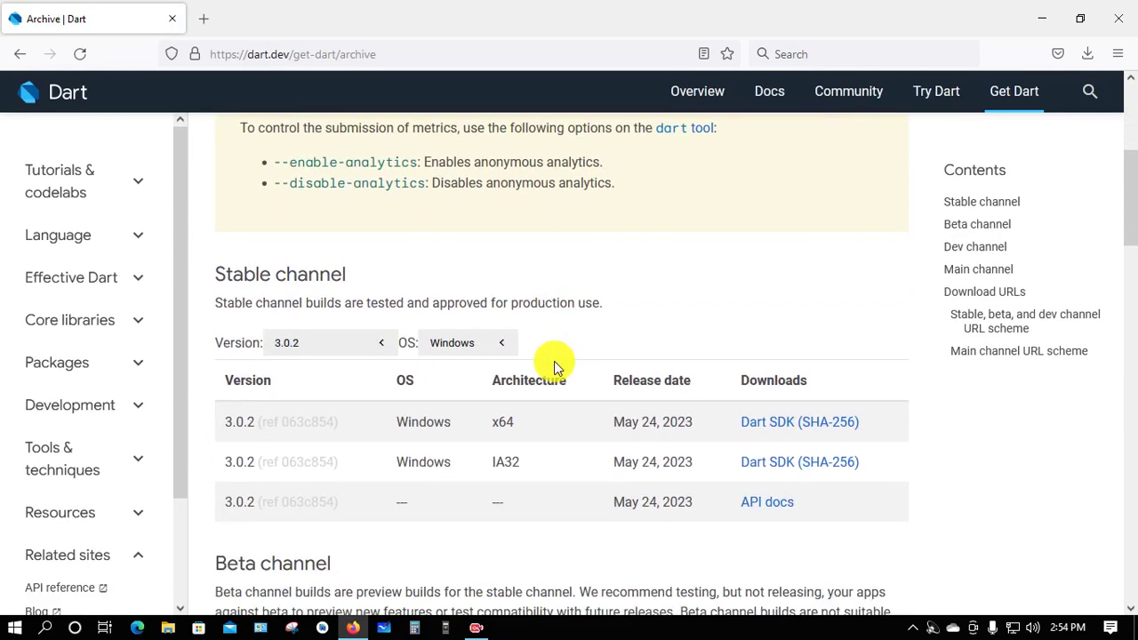
{"action": "left_click", "coordinate": [501, 347]}
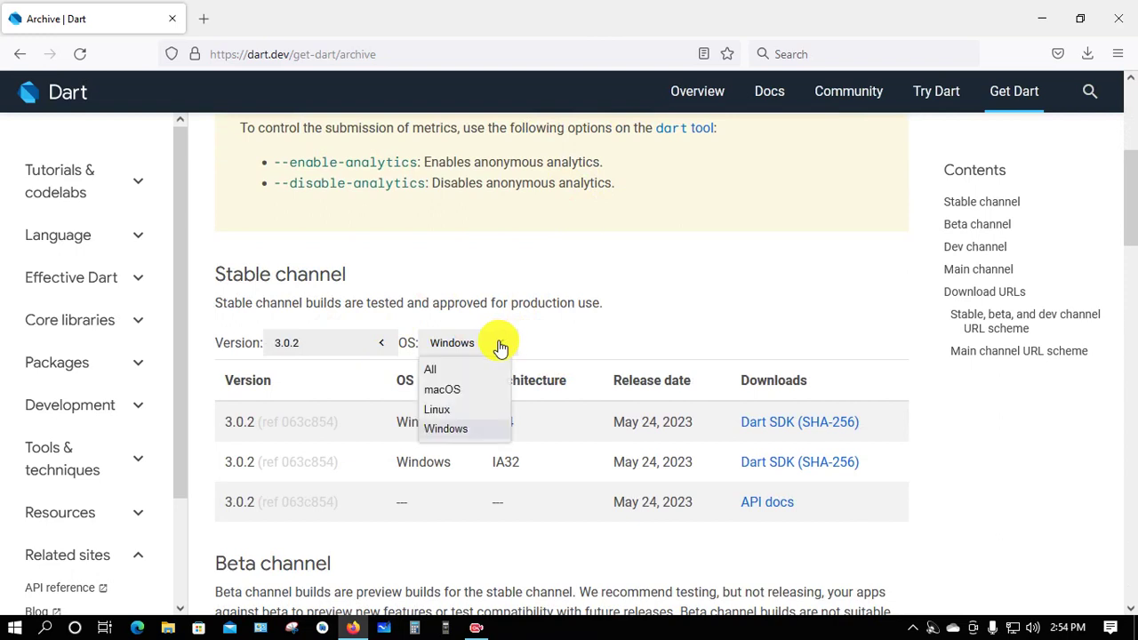
{"action": "left_click", "coordinate": [449, 429]}
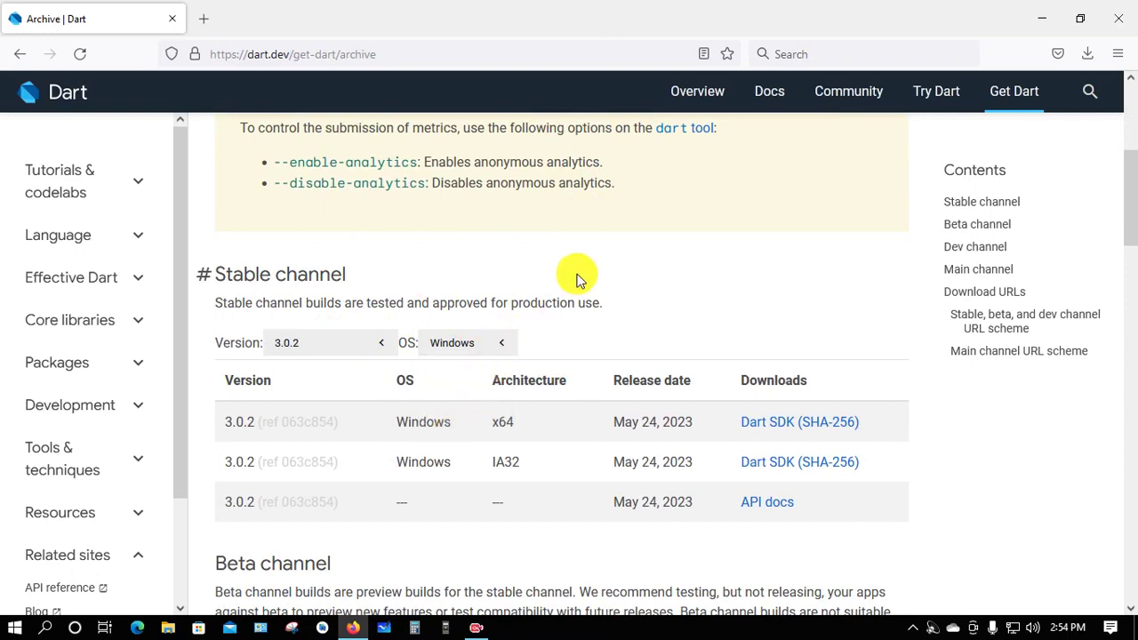
{"action": "left_click", "coordinate": [383, 345]}
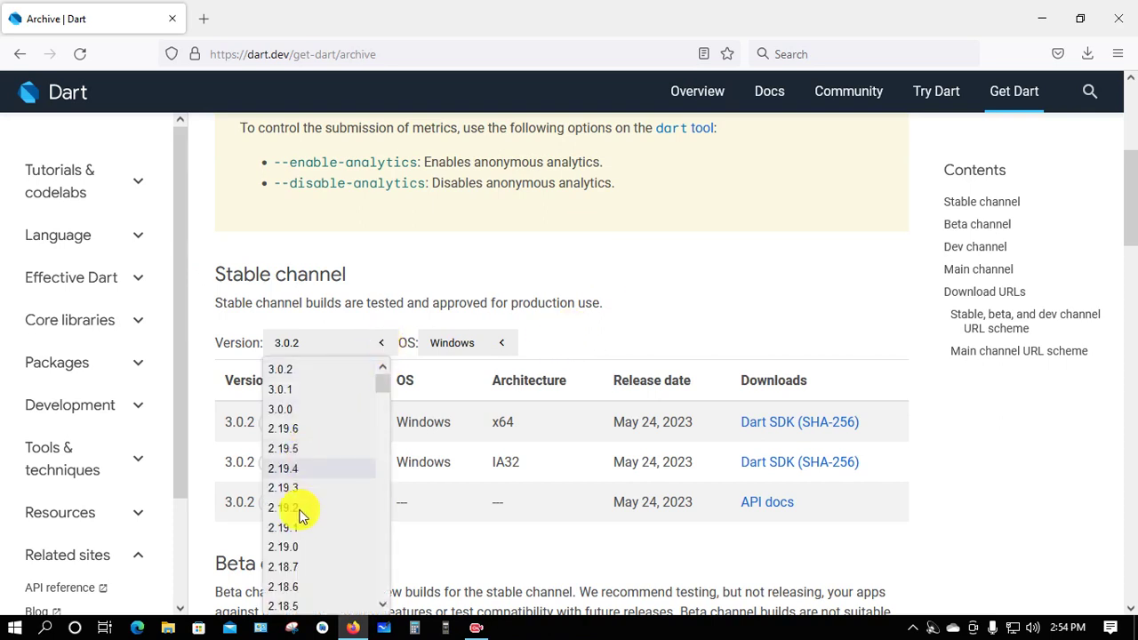
{"action": "scroll", "coordinate": [300, 560], "scroll_direction": "down", "scroll_amount": 2}
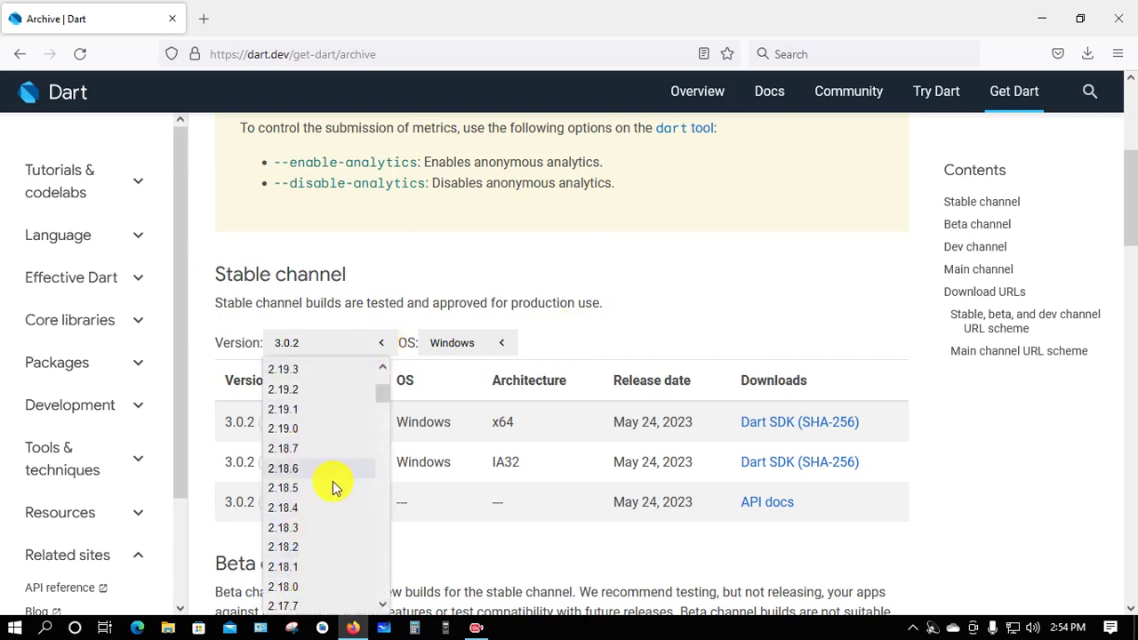
{"action": "scroll", "coordinate": [331, 475], "scroll_direction": "up", "scroll_amount": 2}
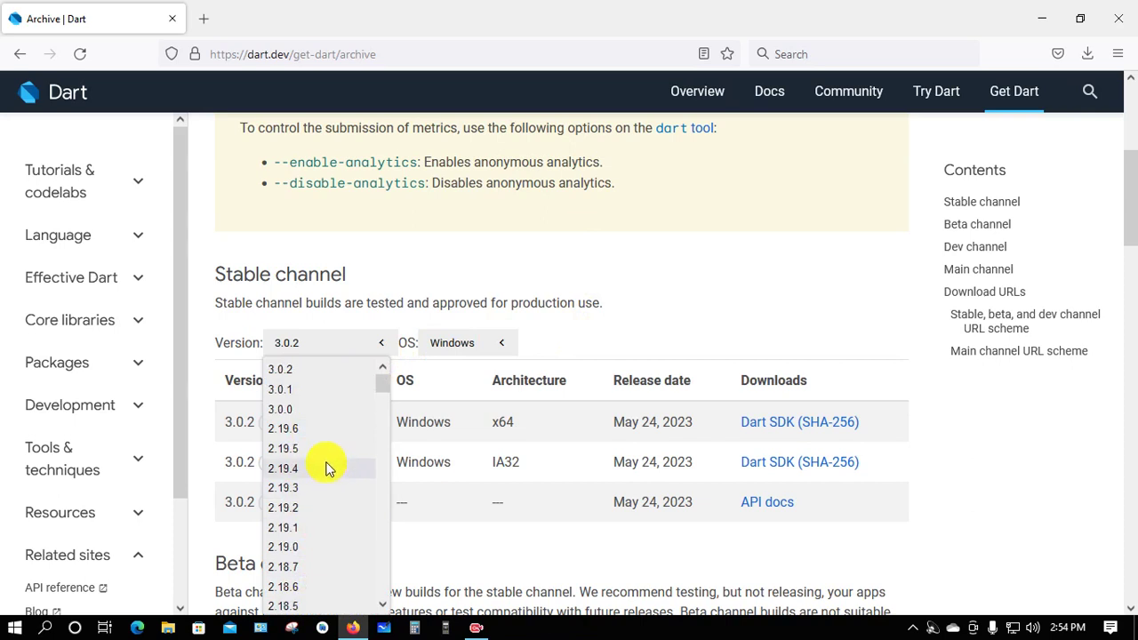
{"action": "left_click", "coordinate": [303, 374]}
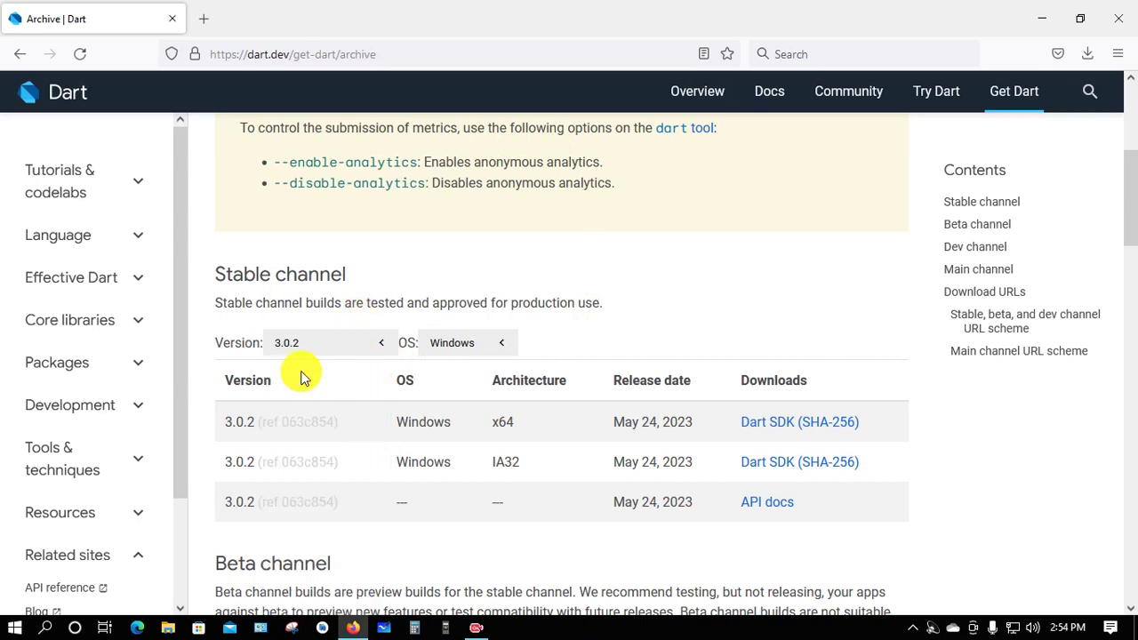
Step: Try to save the x64 Dart SDK archive to the Desktop, declining to replace the existing dartsdk-windows-x64-release file
{"action": "left_click", "coordinate": [758, 425]}
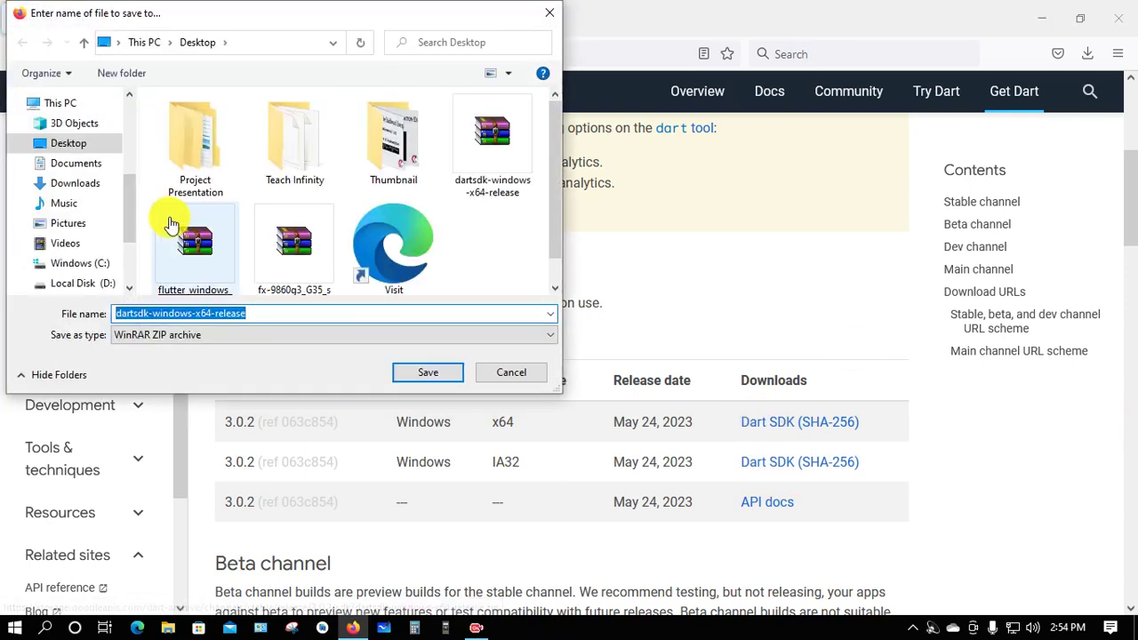
{"action": "left_click", "coordinate": [75, 149]}
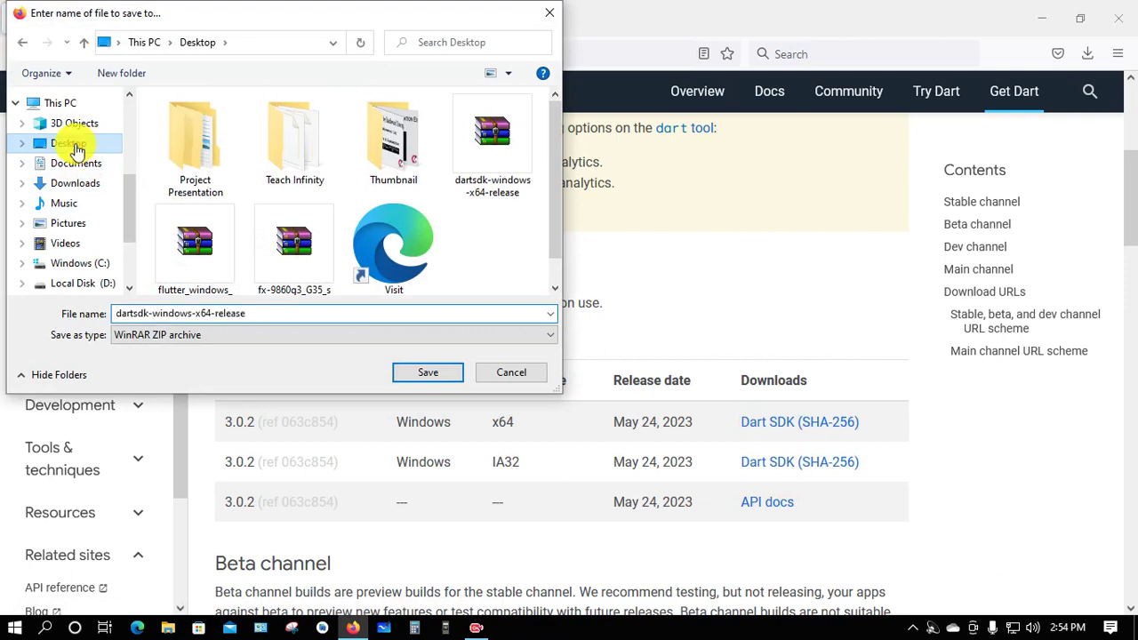
{"action": "left_click", "coordinate": [418, 374]}
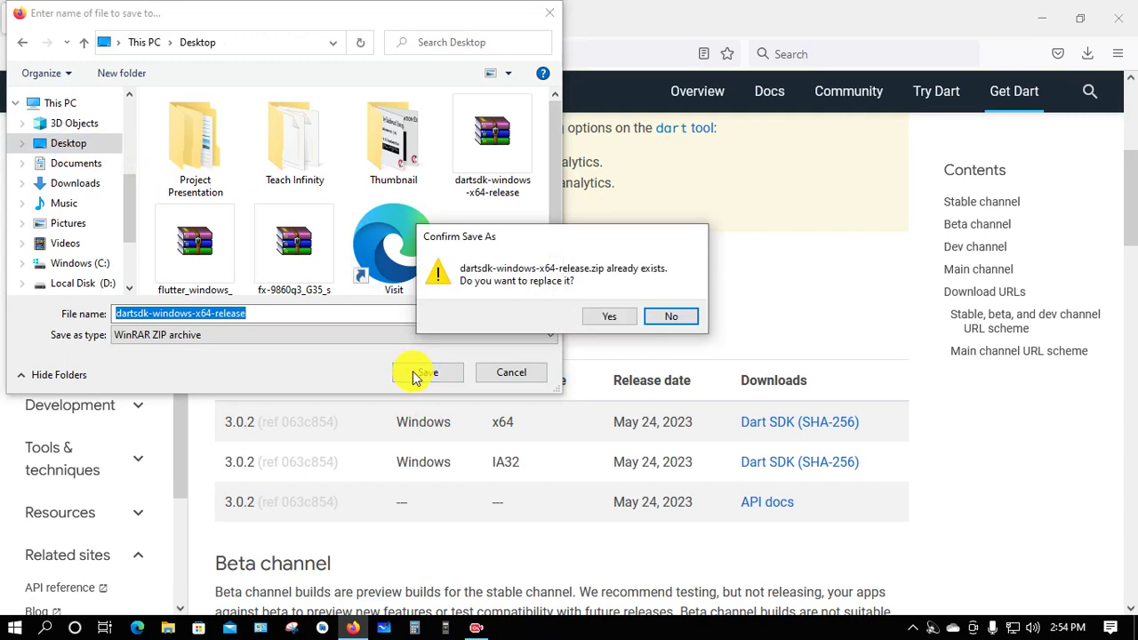
{"action": "left_click", "coordinate": [671, 320]}
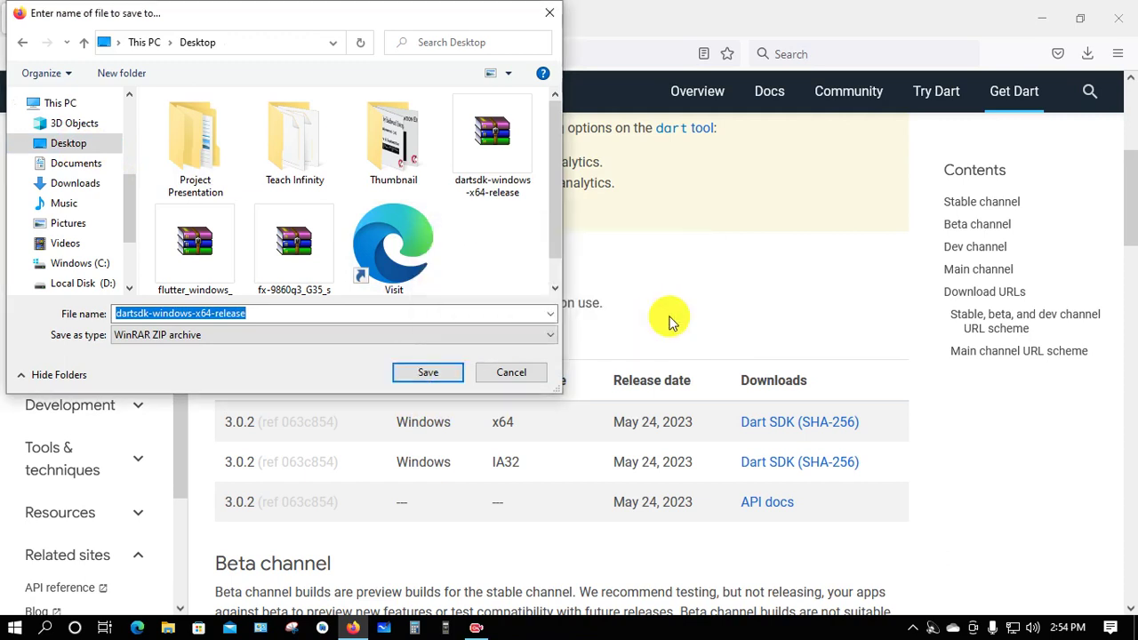
{"action": "left_click", "coordinate": [552, 12]}
Step: Extract the dartsdk-windows-x64-release archive on the Desktop directly into the Desktop folder
{"action": "left_click", "coordinate": [1044, 20]}
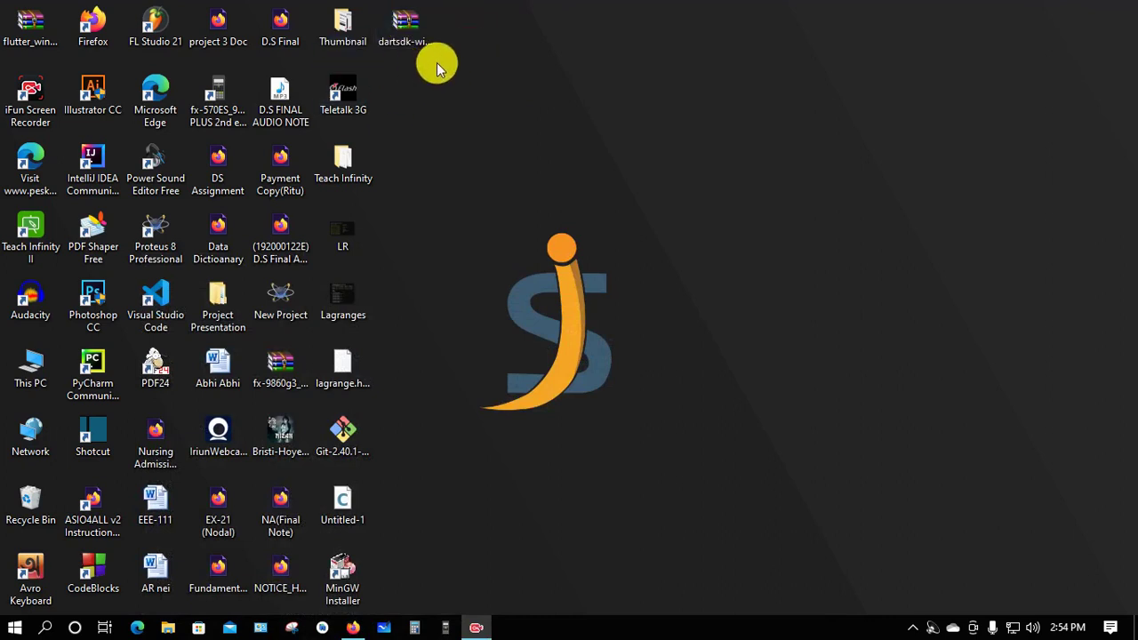
{"action": "right_click", "coordinate": [407, 29]}
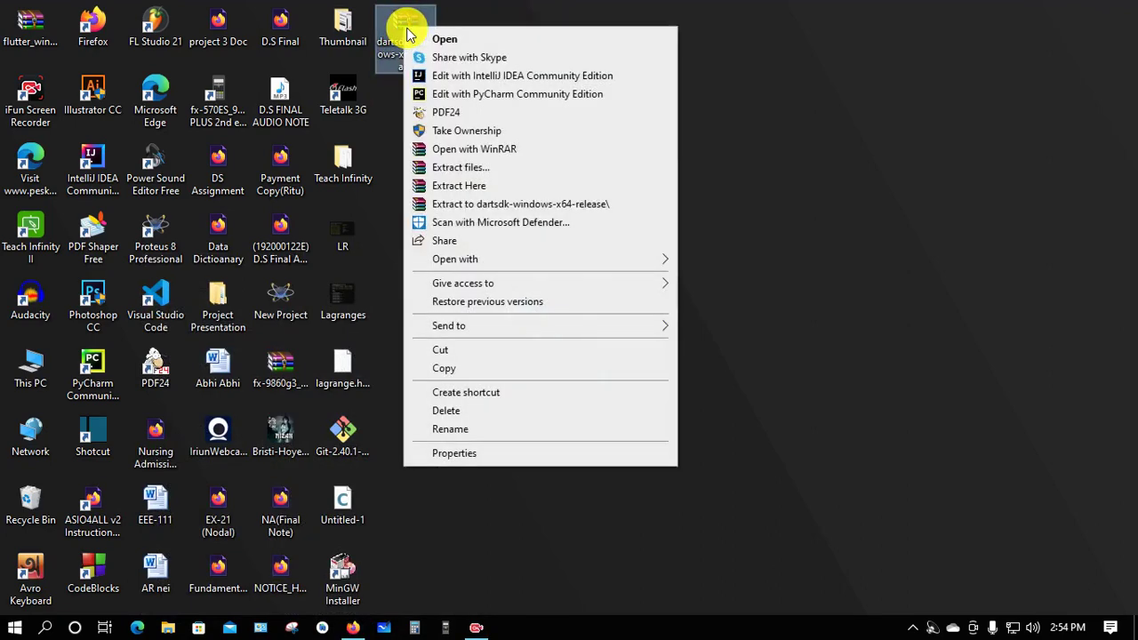
{"action": "left_click", "coordinate": [479, 172]}
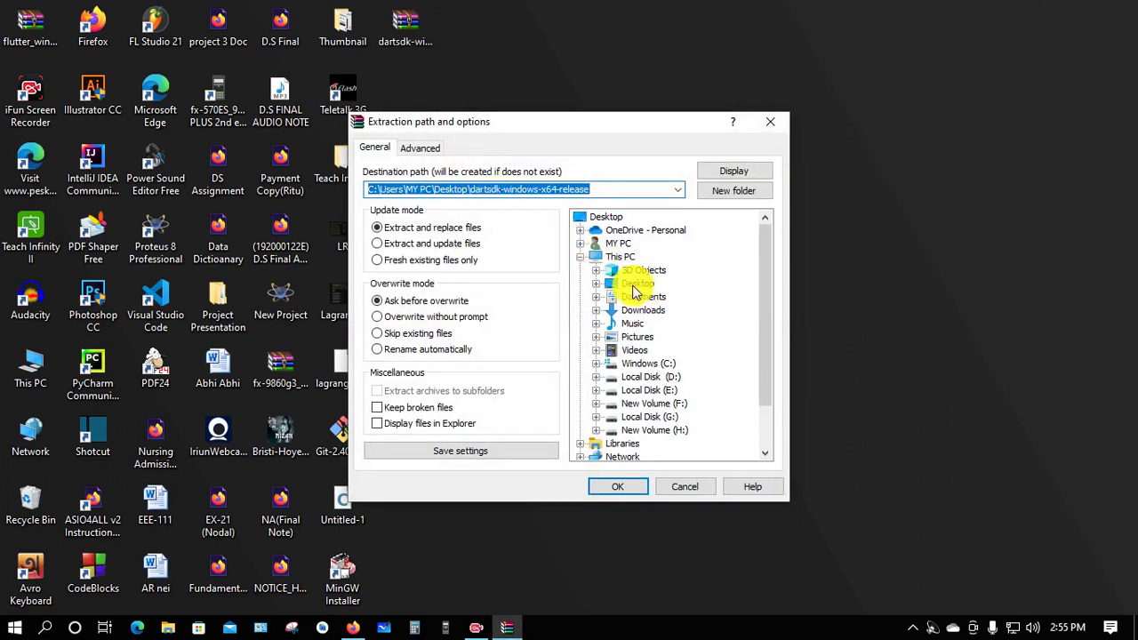
{"action": "left_click", "coordinate": [635, 286]}
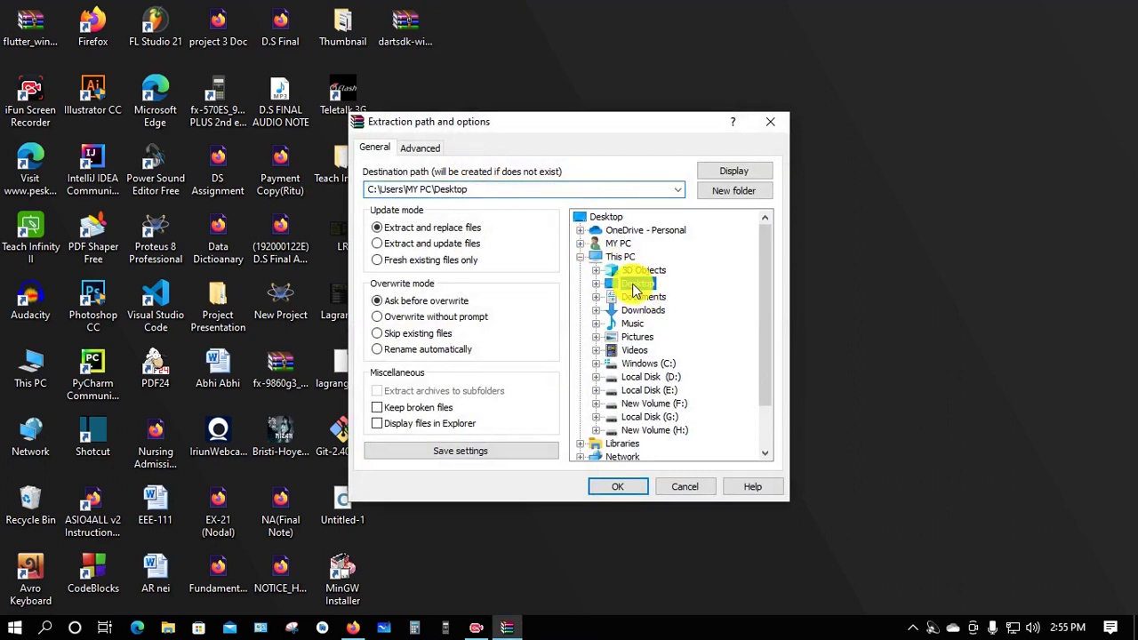
{"action": "left_click", "coordinate": [613, 489]}
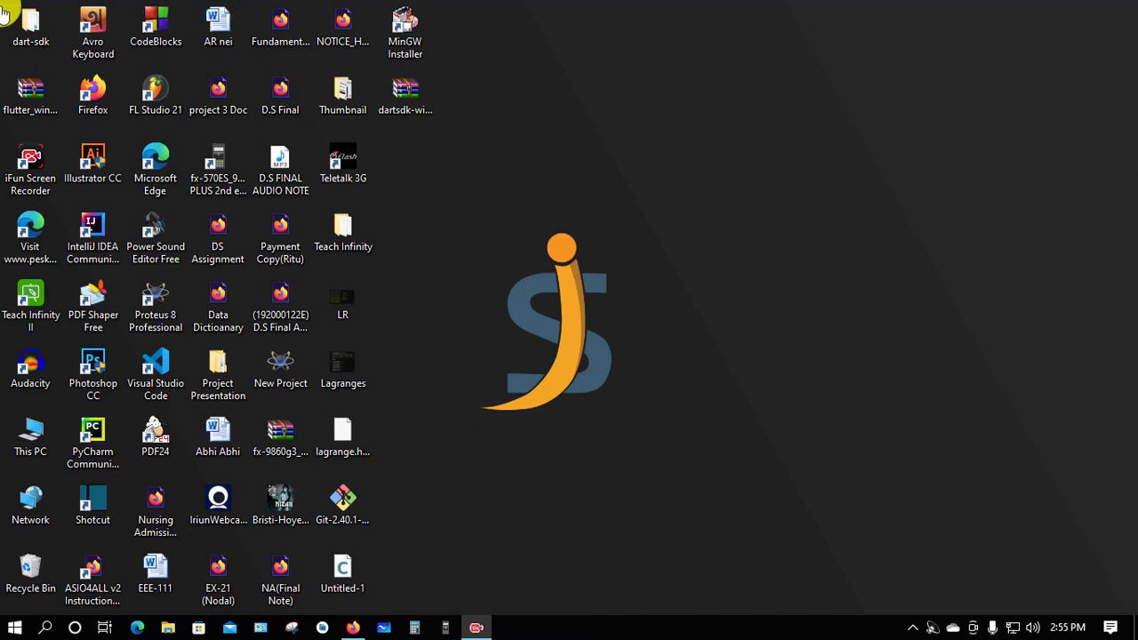
Step: Copy the dart-sdk folder from the Desktop into the root of the Windows (C:) drive
{"action": "left_click", "coordinate": [33, 26]}
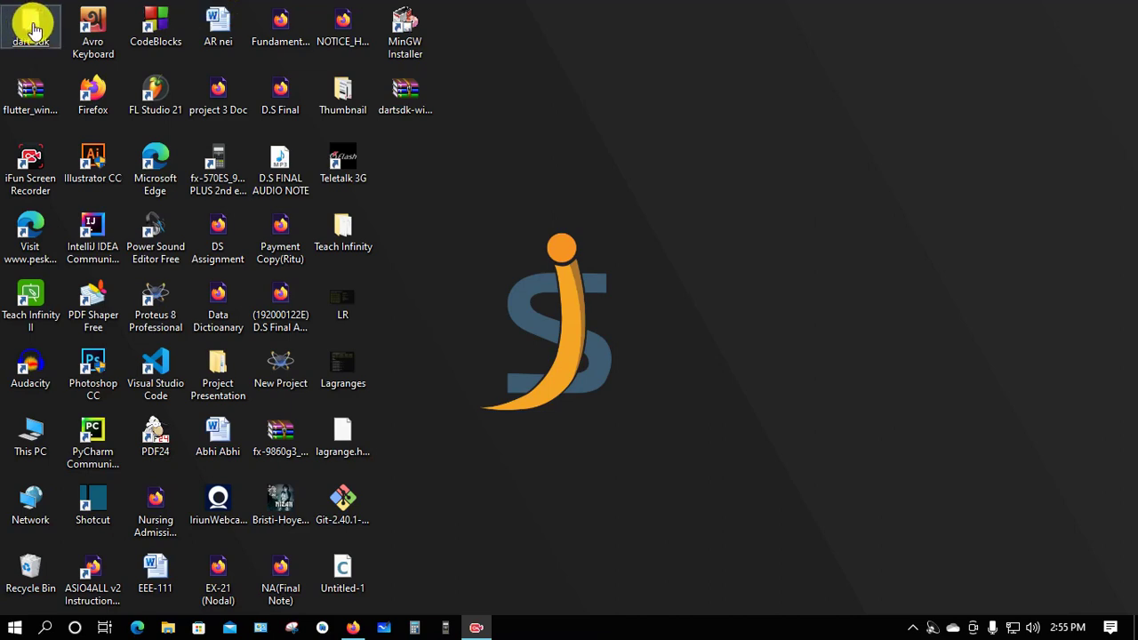
{"action": "right_click", "coordinate": [33, 27]}
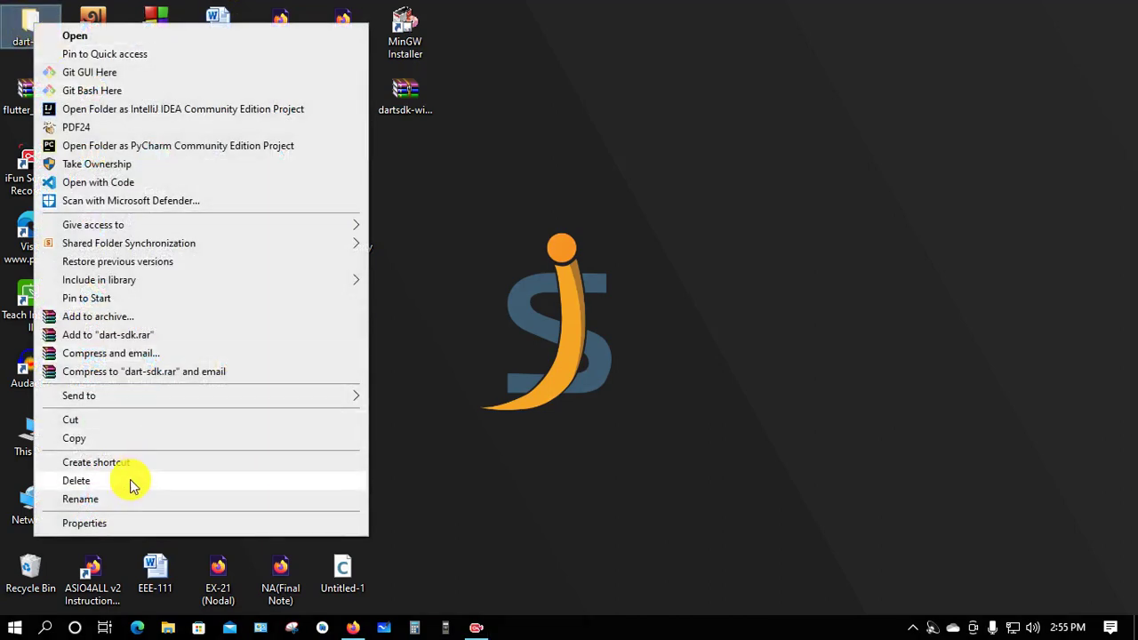
{"action": "left_click", "coordinate": [89, 444]}
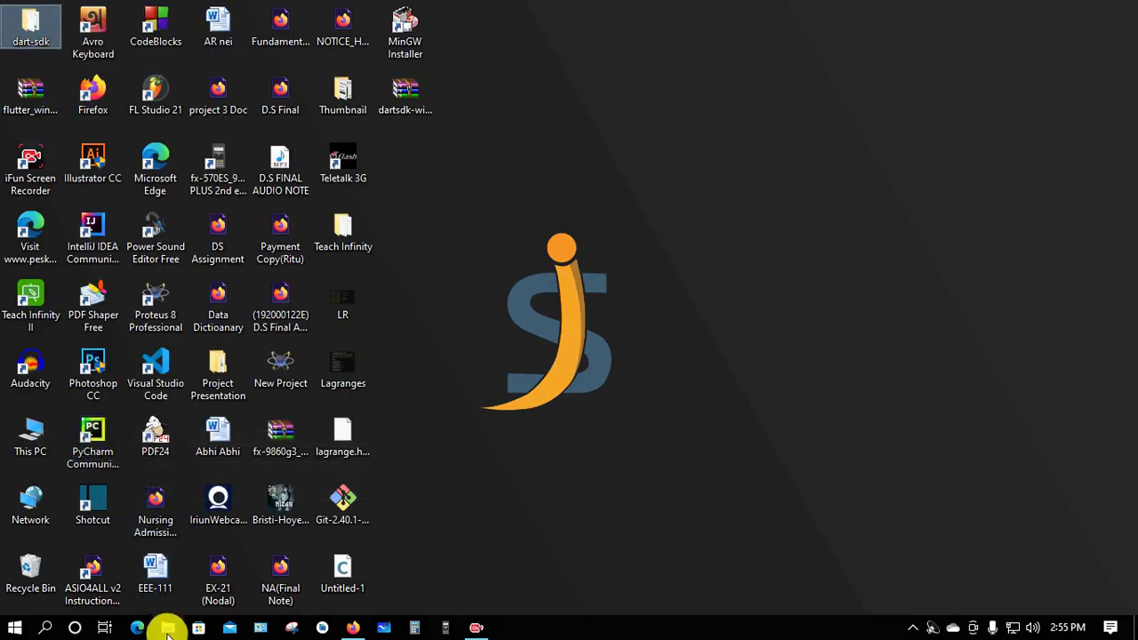
{"action": "left_click", "coordinate": [168, 628]}
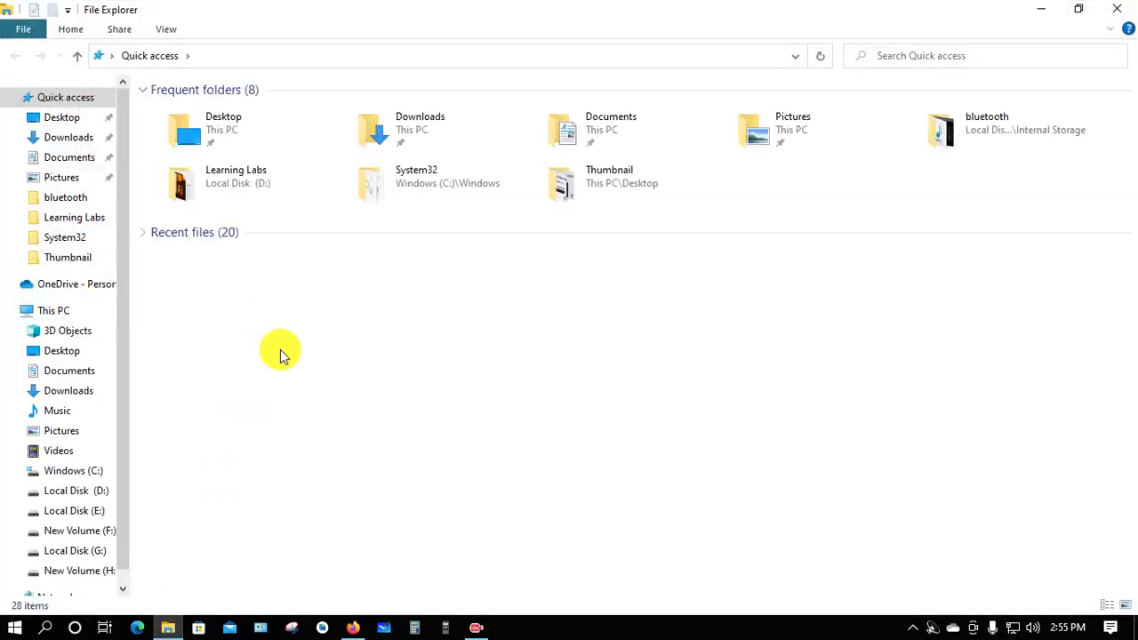
{"action": "left_click", "coordinate": [79, 478]}
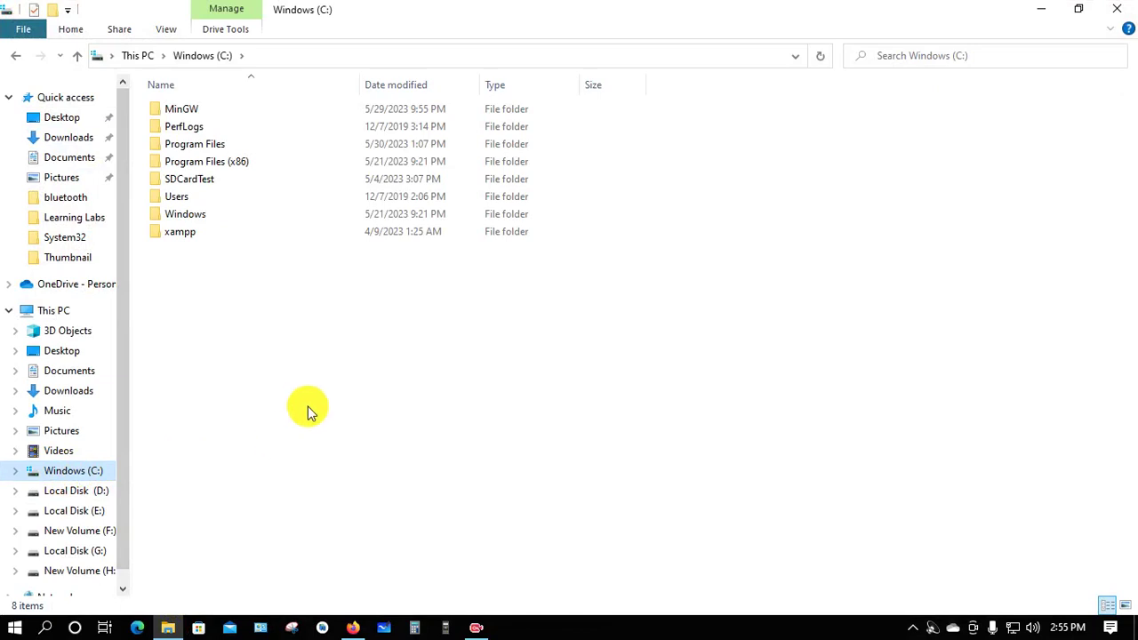
{"action": "right_click", "coordinate": [224, 295]}
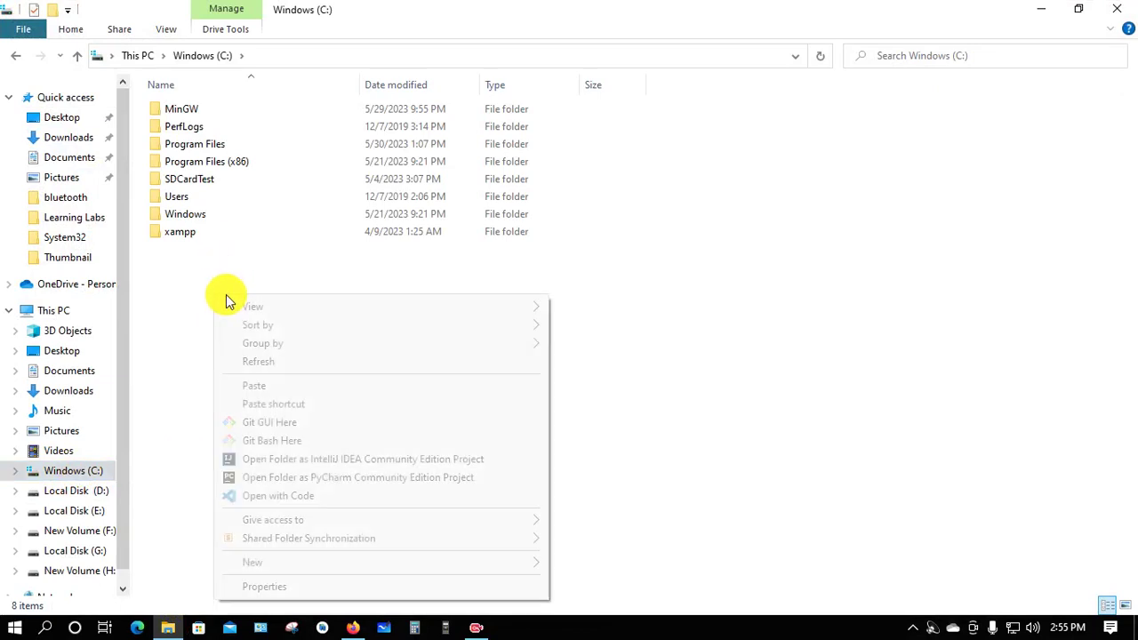
{"action": "left_click", "coordinate": [256, 387]}
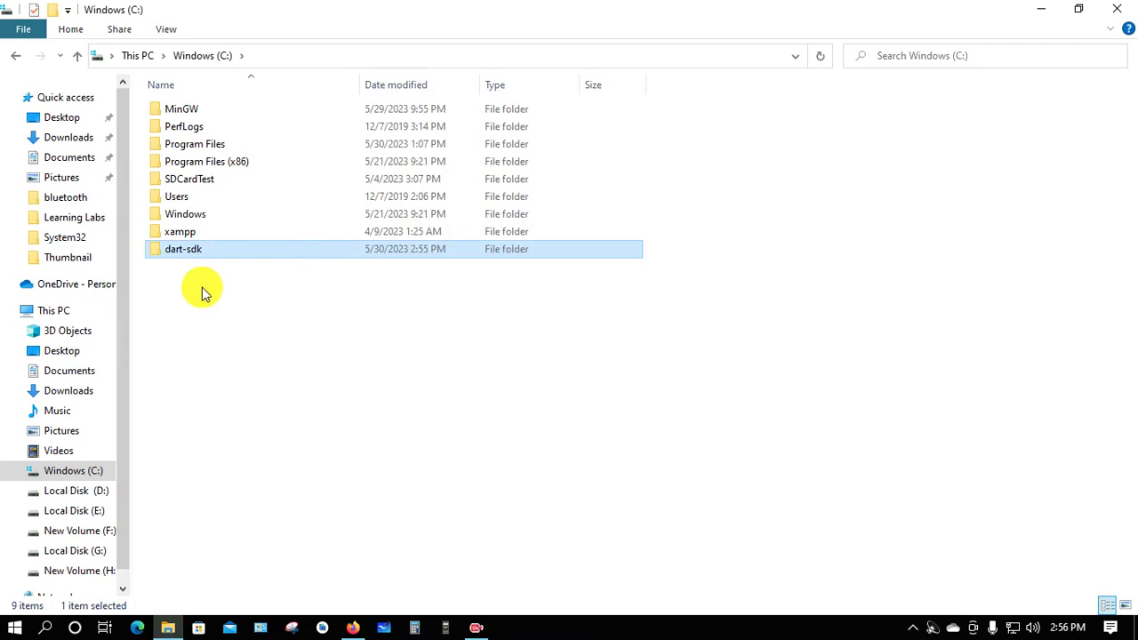
Step: Open the bin folder inside dart-sdk on the C: drive and copy its path, C:\dart-sdk\bin
{"action": "double_click", "coordinate": [189, 253]}
{"action": "left_click", "coordinate": [189, 115]}
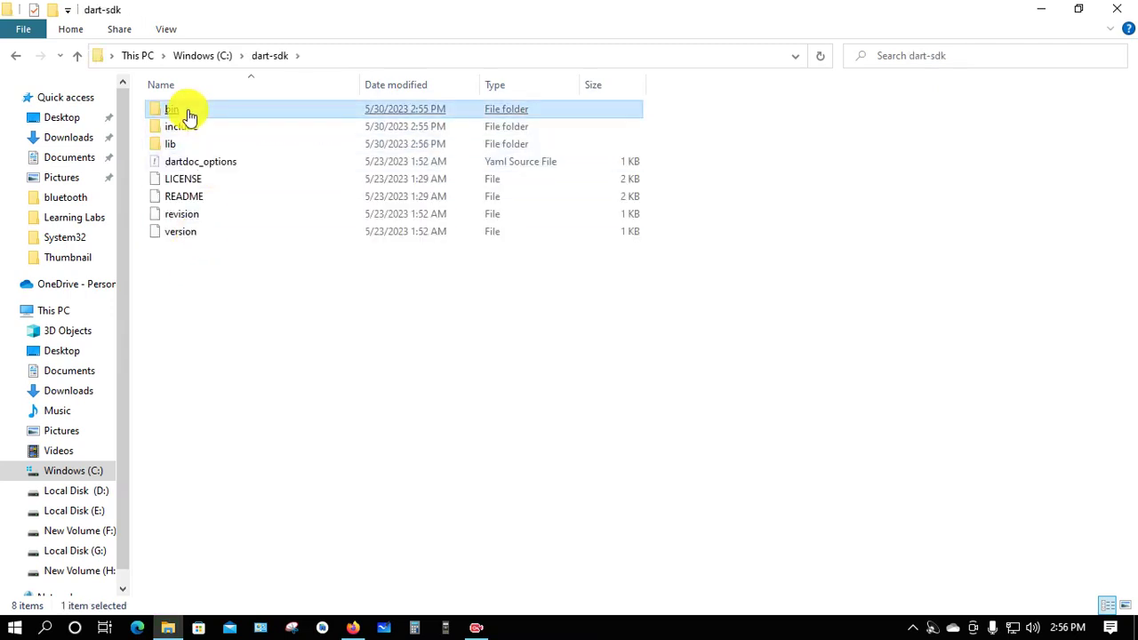
{"action": "double_click", "coordinate": [189, 116]}
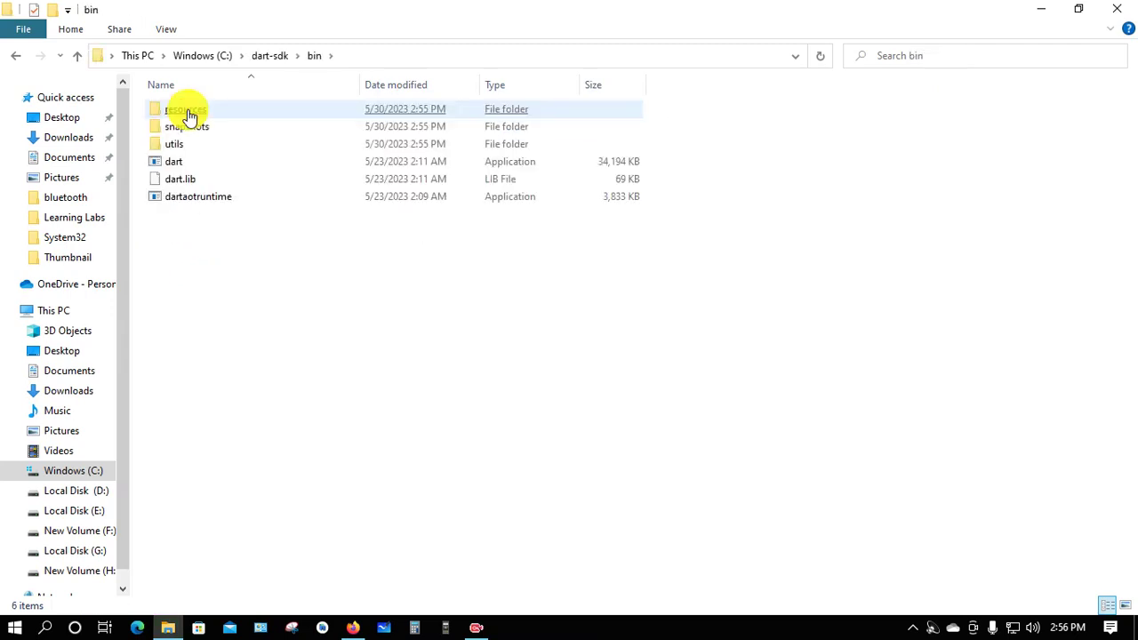
{"action": "left_click", "coordinate": [355, 57]}
{"action": "key", "text": "ctrl+c"}
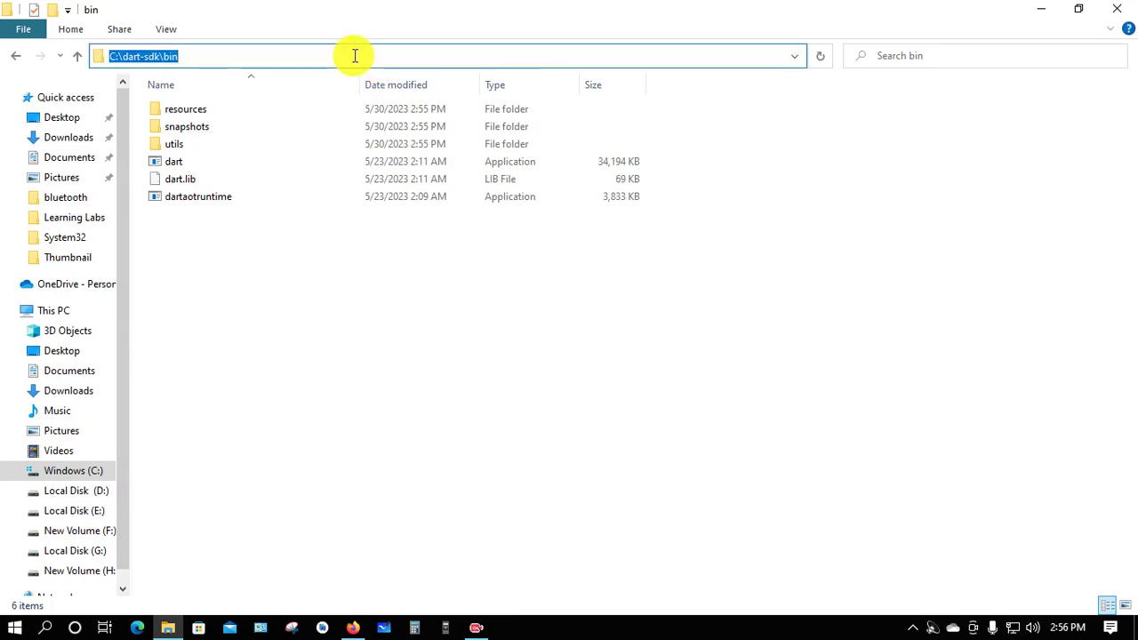
Step: Copy the path C:\dart-sdk\bin, then search Control Panel for "system" and open the system's environment variables
{"action": "right_click", "coordinate": [142, 59]}
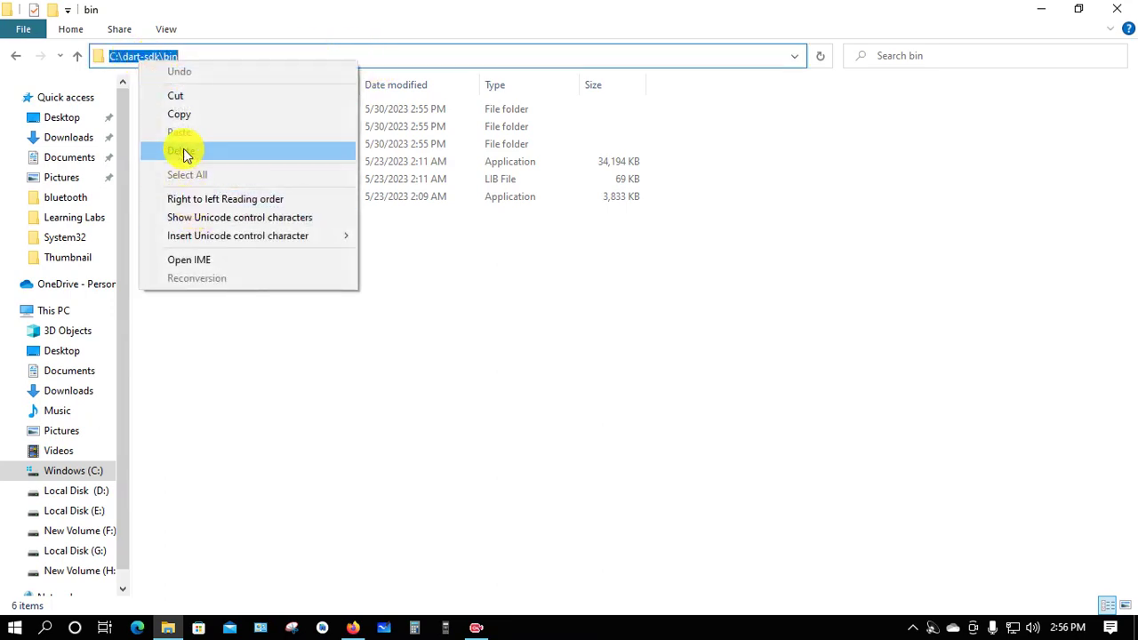
{"action": "left_click", "coordinate": [183, 112]}
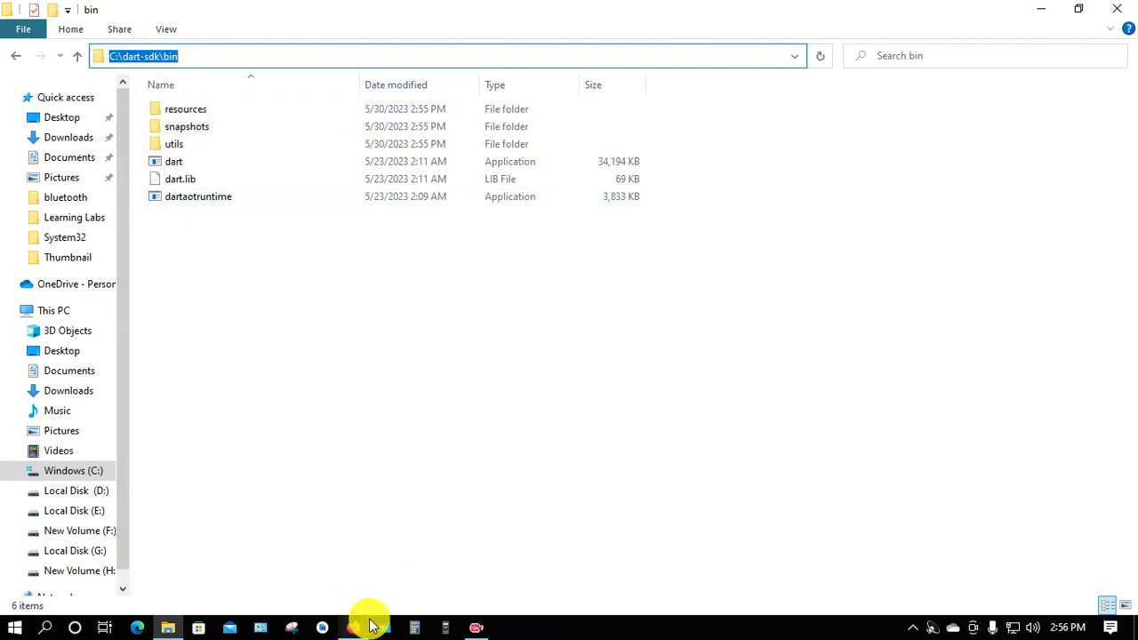
{"action": "left_click", "coordinate": [260, 631]}
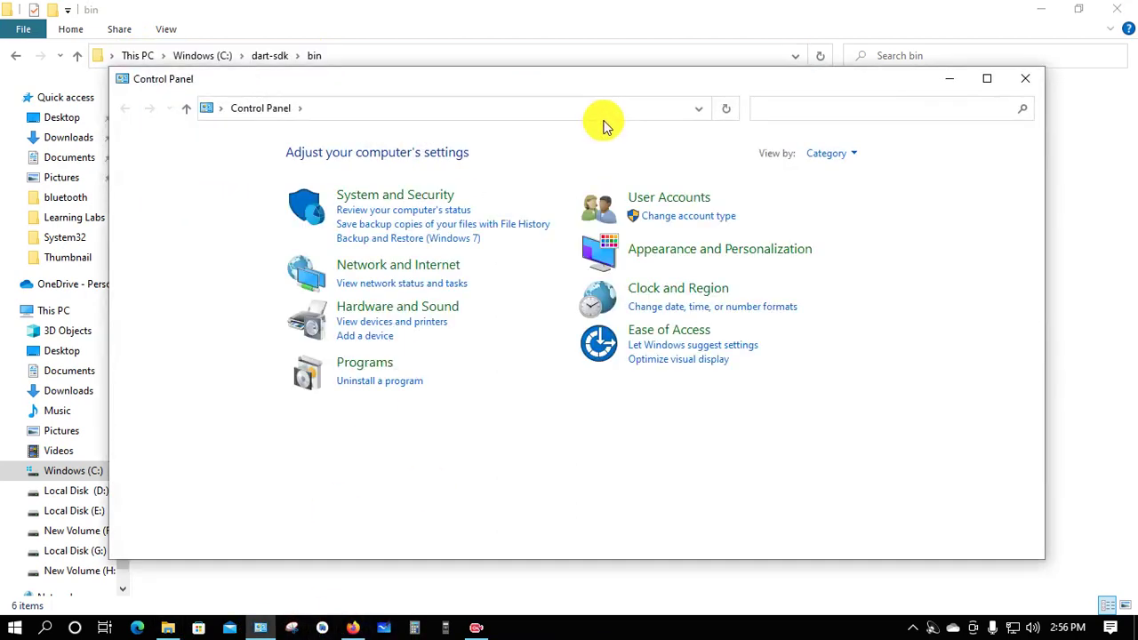
{"action": "left_click", "coordinate": [775, 107]}
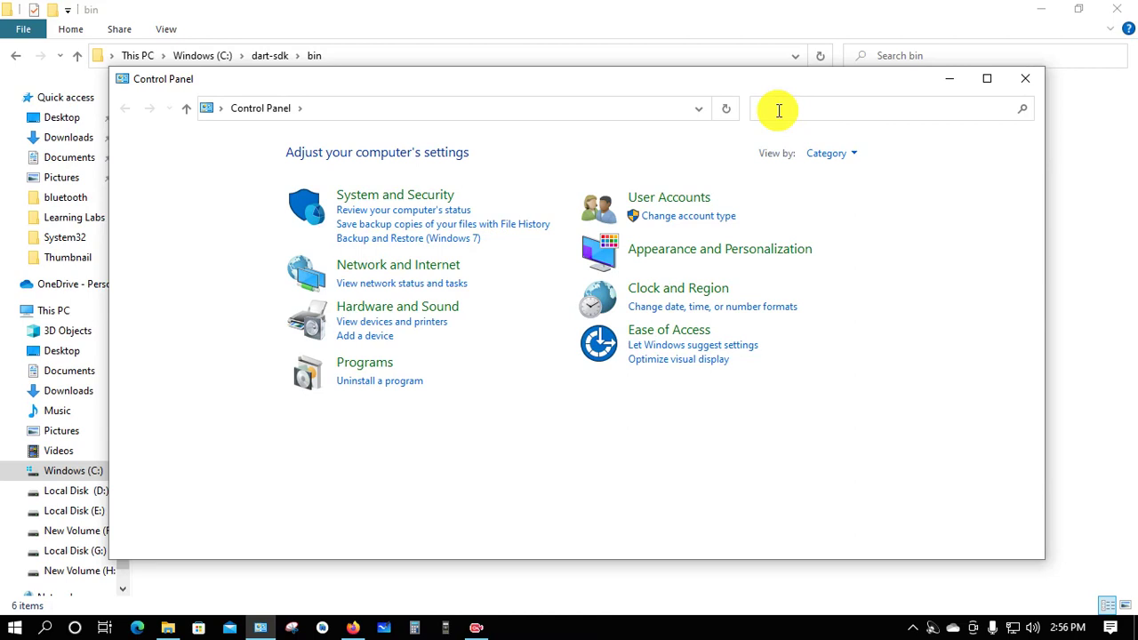
{"action": "type", "text": "s"}
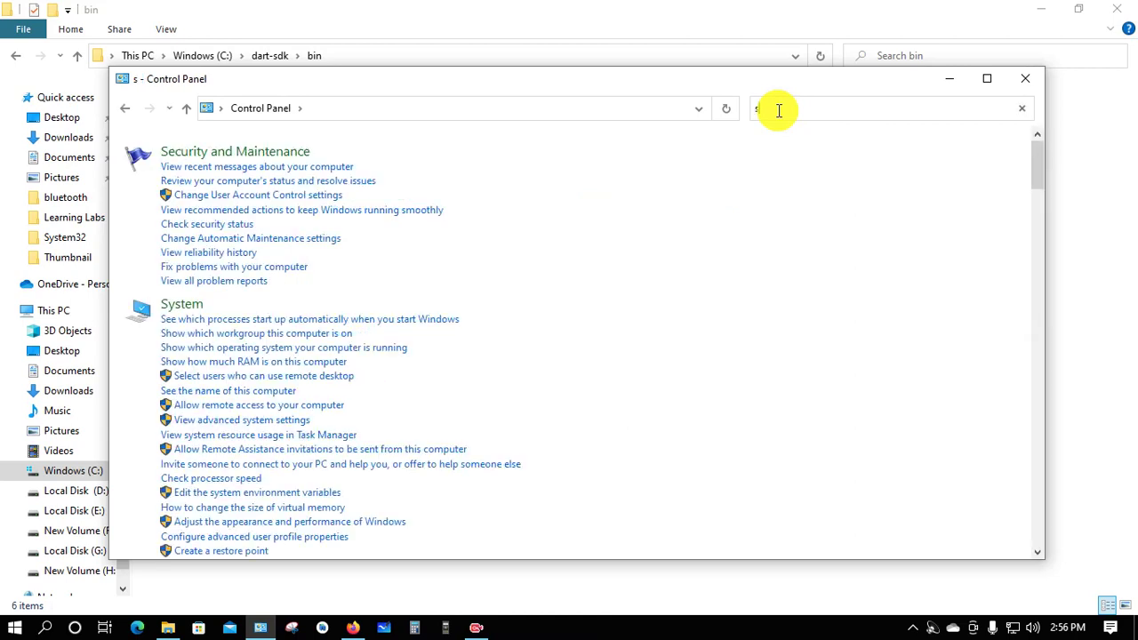
{"action": "type", "text": "ystem"}
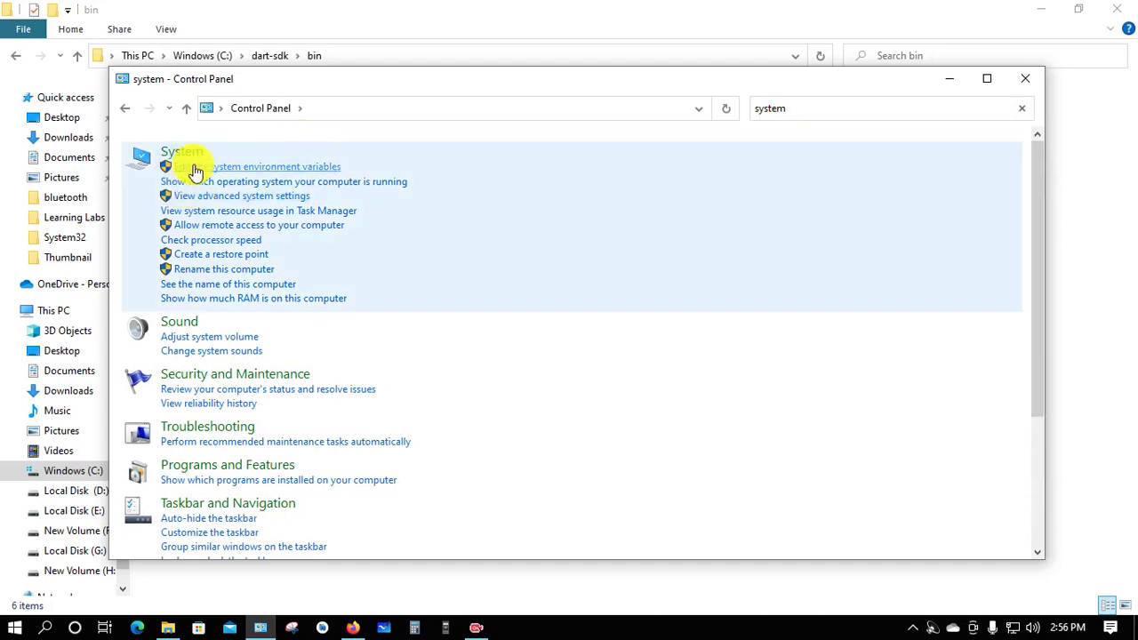
{"action": "left_click", "coordinate": [276, 172]}
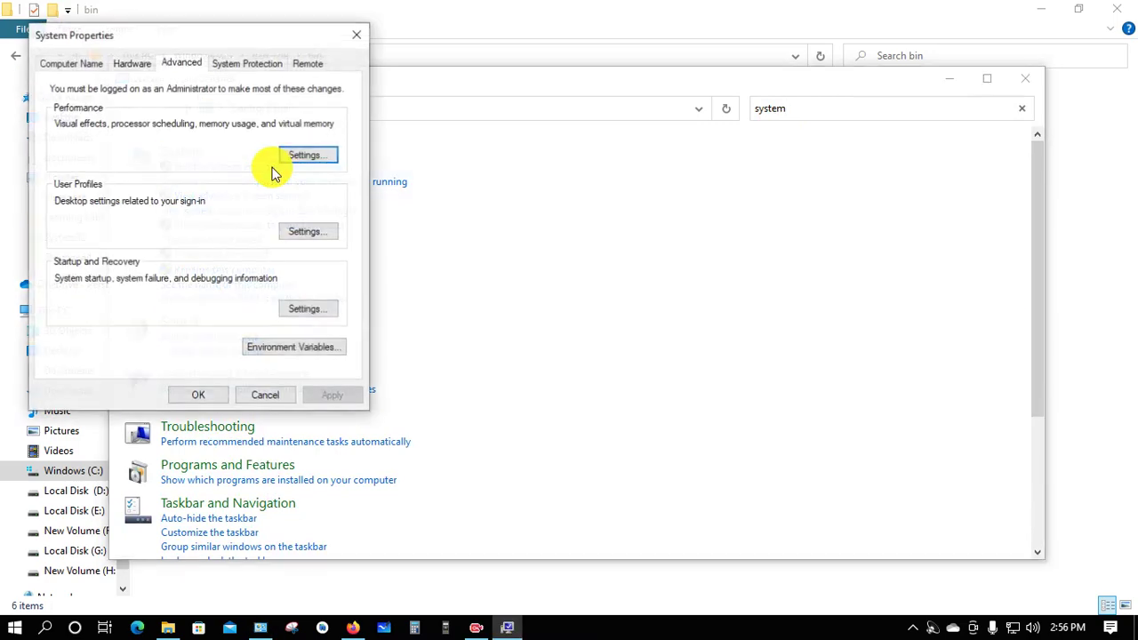
{"action": "left_click", "coordinate": [286, 352]}
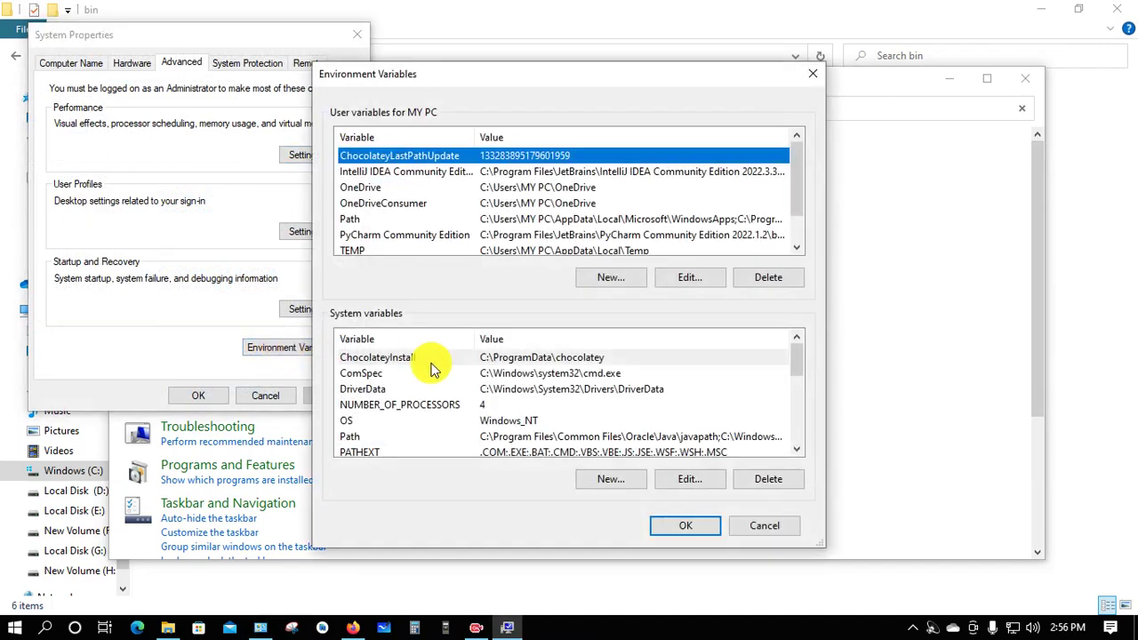
Step: Add C:\dart-sdk\bin as a new entry to the system Path variable, save the change and close Control Panel
{"action": "left_click", "coordinate": [350, 436]}
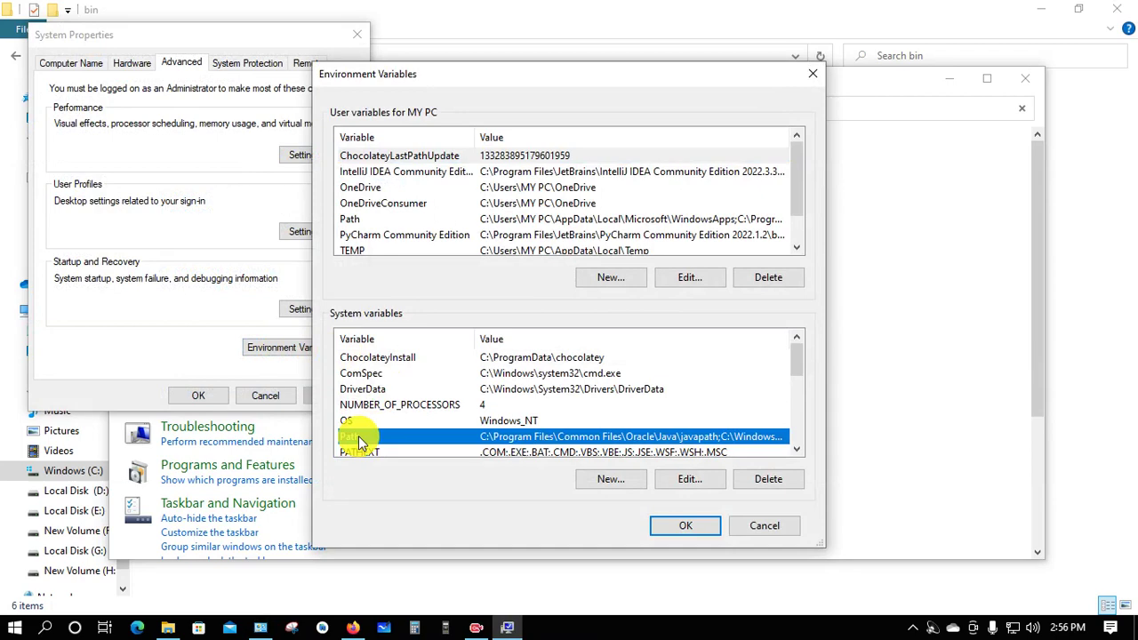
{"action": "left_click", "coordinate": [688, 484]}
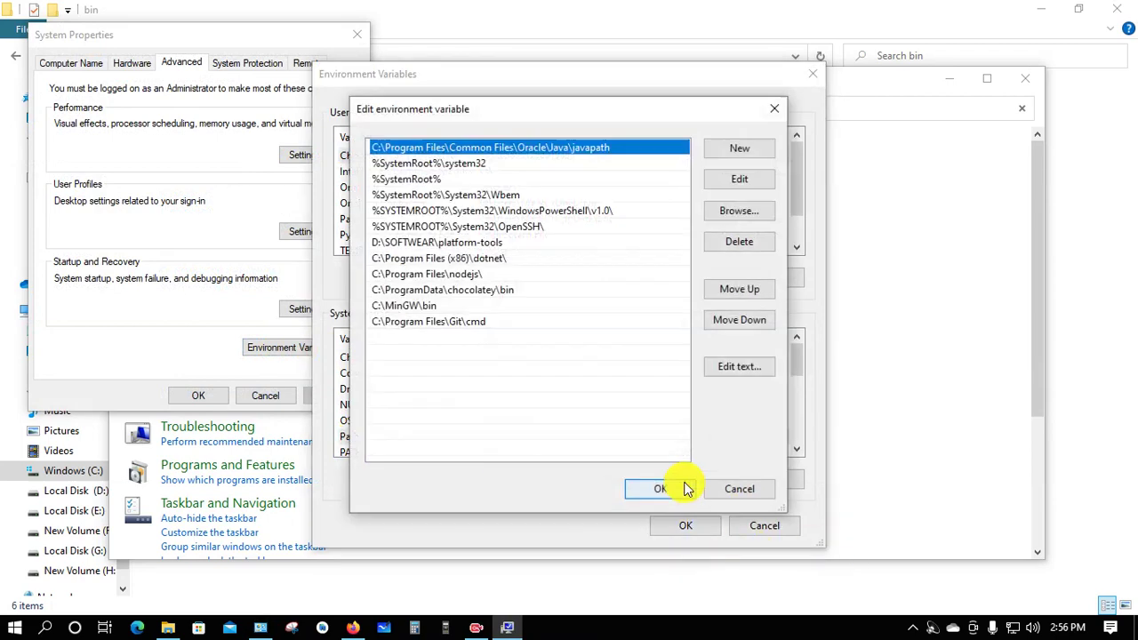
{"action": "left_click", "coordinate": [737, 148]}
{"action": "left_click", "coordinate": [382, 339]}
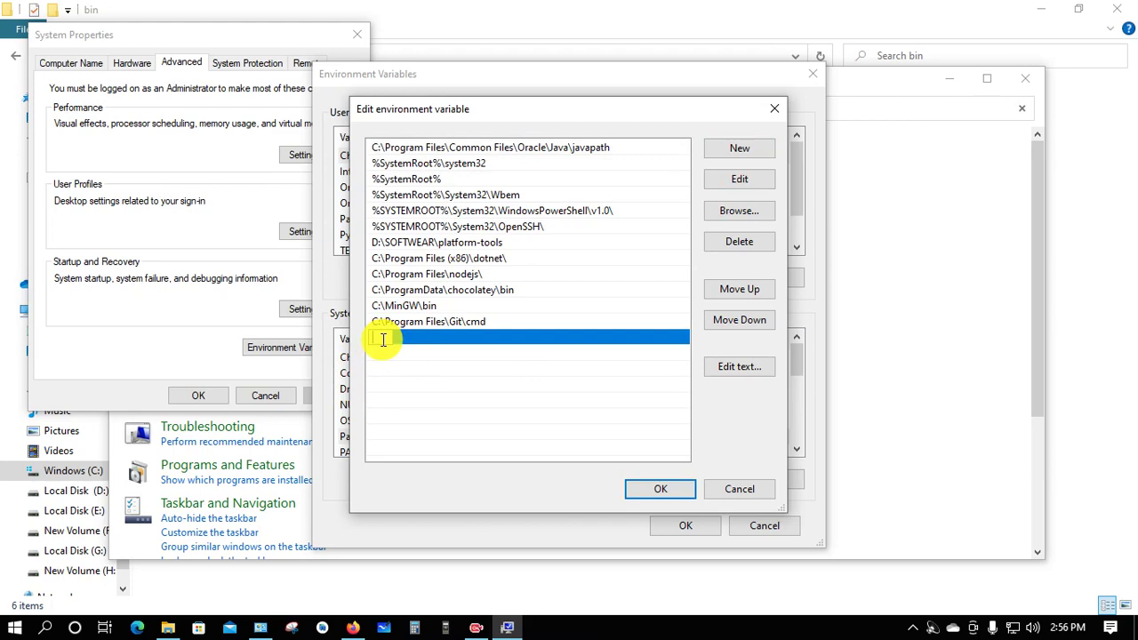
{"action": "key", "text": "ctrl+v"}
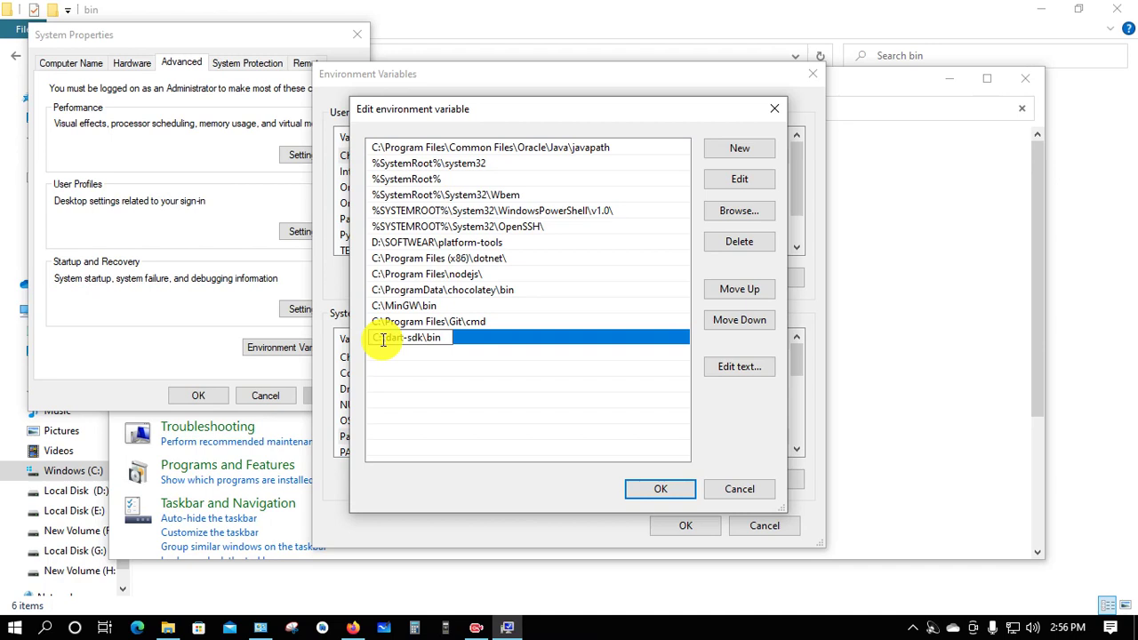
{"action": "left_click", "coordinate": [644, 495]}
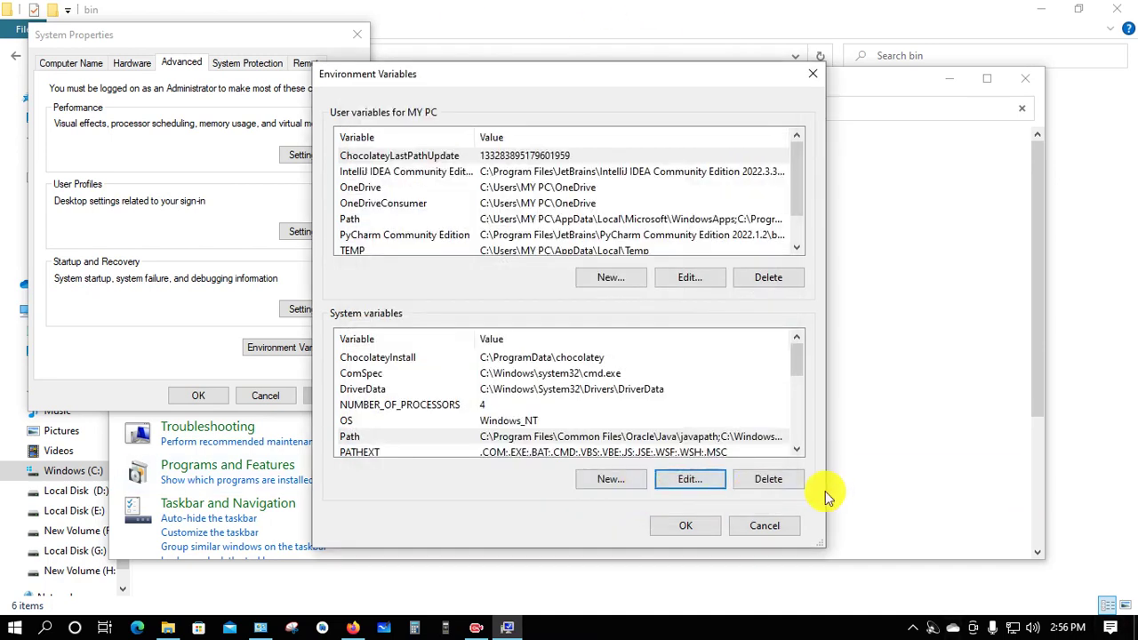
{"action": "left_click", "coordinate": [685, 527]}
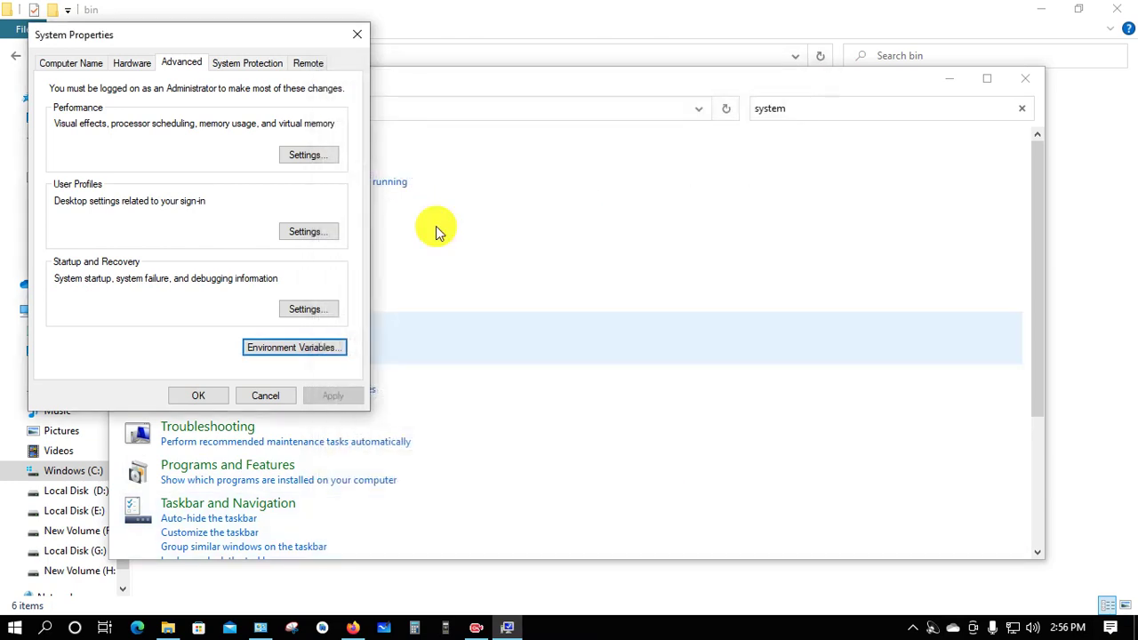
{"action": "left_click", "coordinate": [183, 396]}
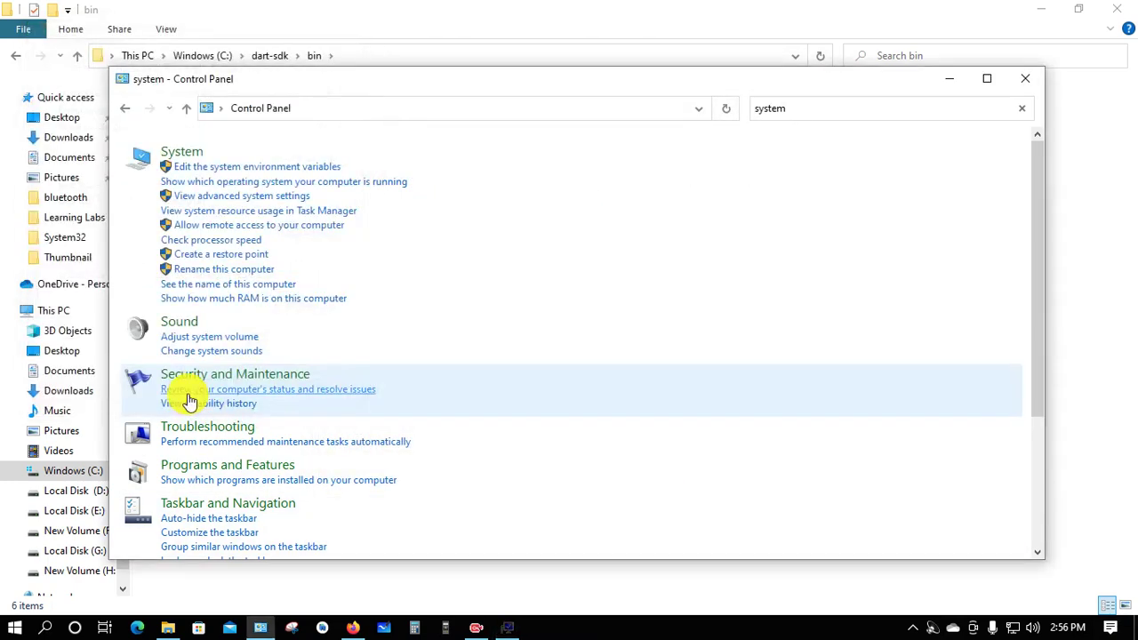
{"action": "left_click", "coordinate": [1024, 81]}
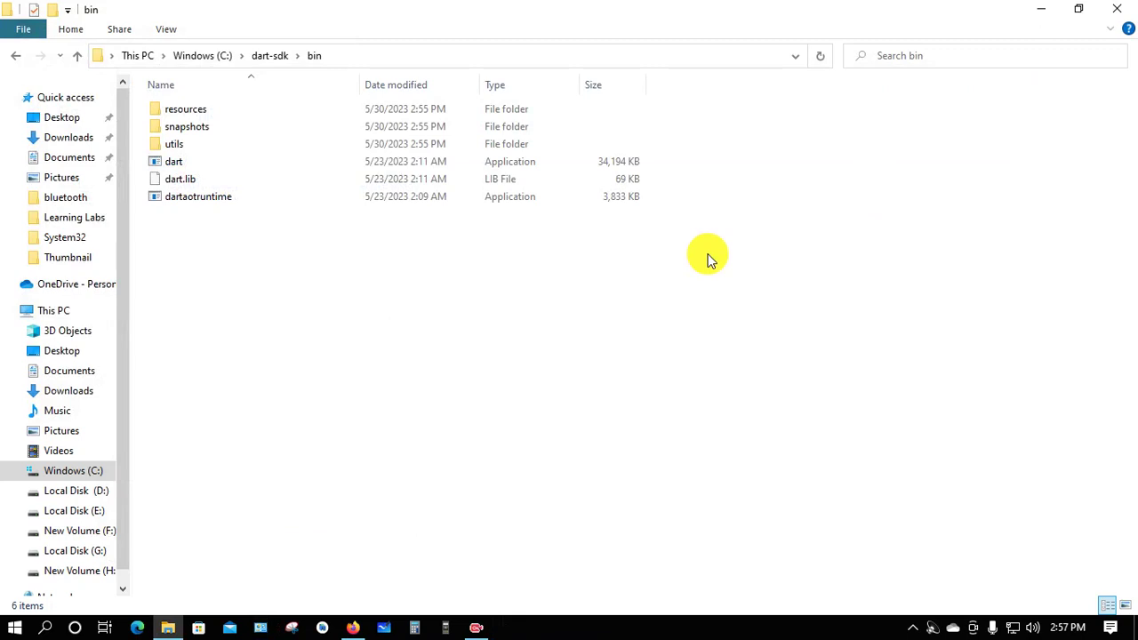
Step: Run the dart command in a new Command Prompt, review its usage output and close the console
{"action": "key", "text": "super+r"}
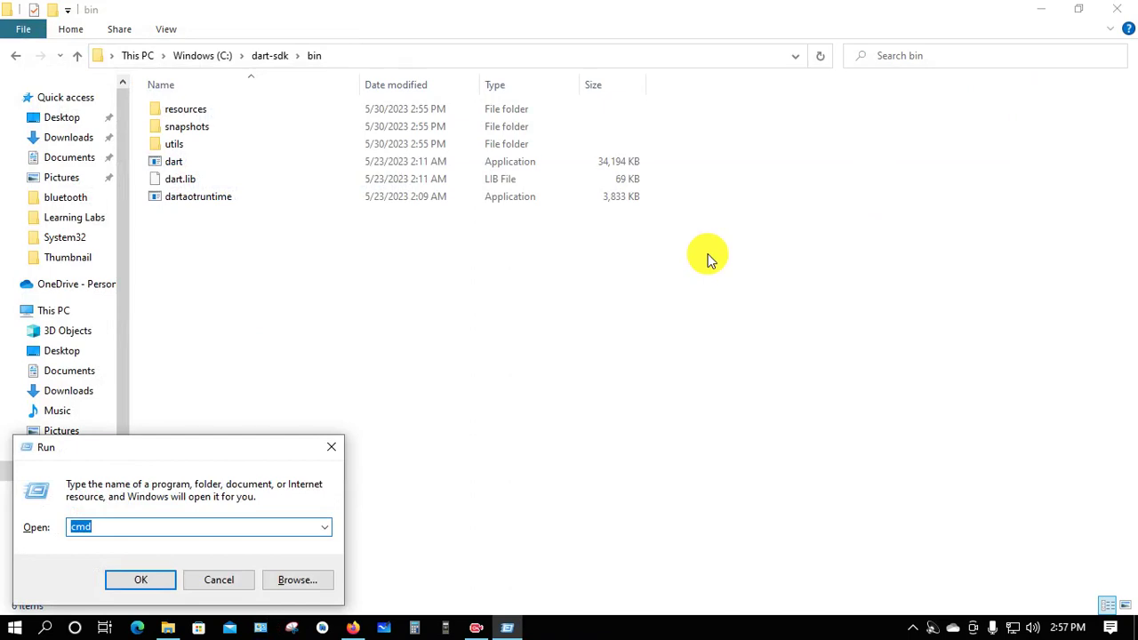
{"action": "key", "text": "Return"}
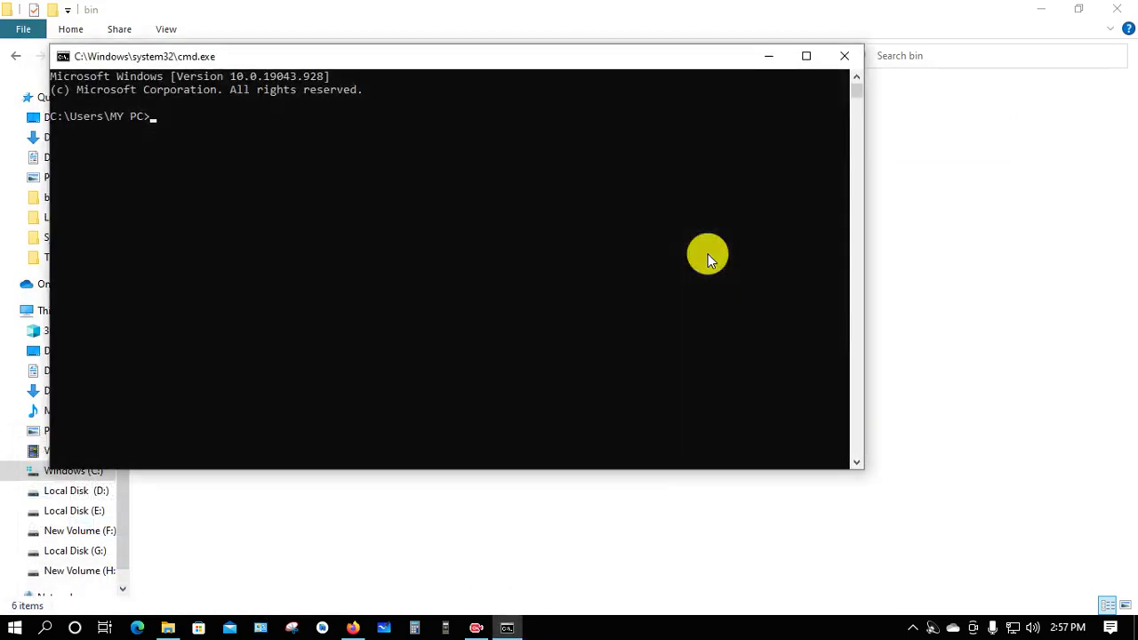
{"action": "type", "text": "dart"}
{"action": "key", "text": "Return"}
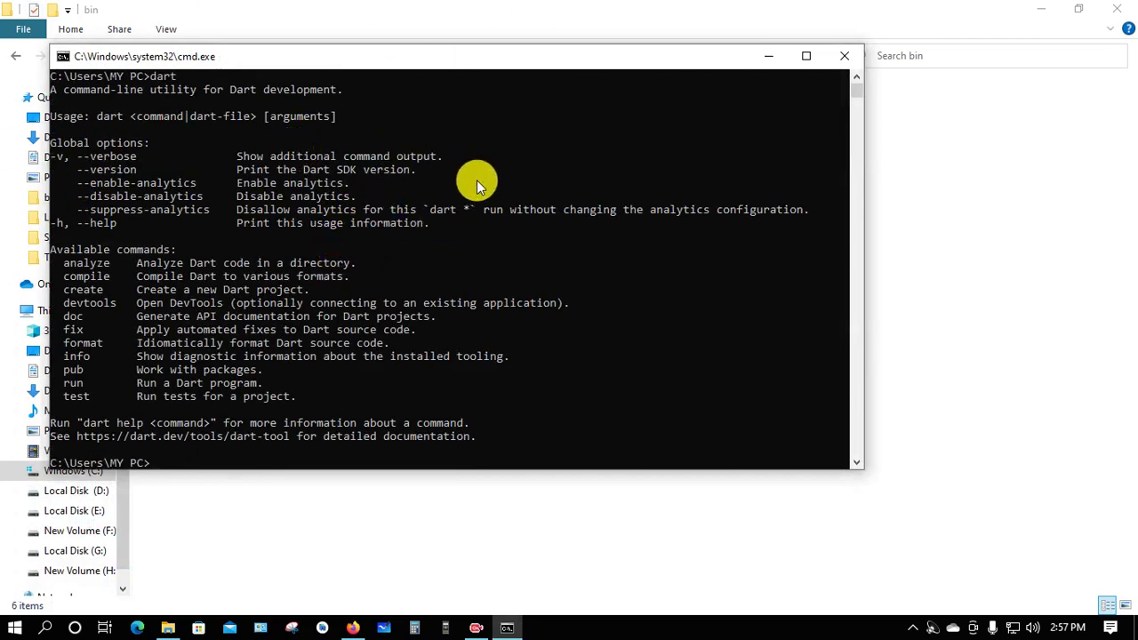
{"action": "scroll", "coordinate": [513, 258], "scroll_direction": "down", "scroll_amount": 1}
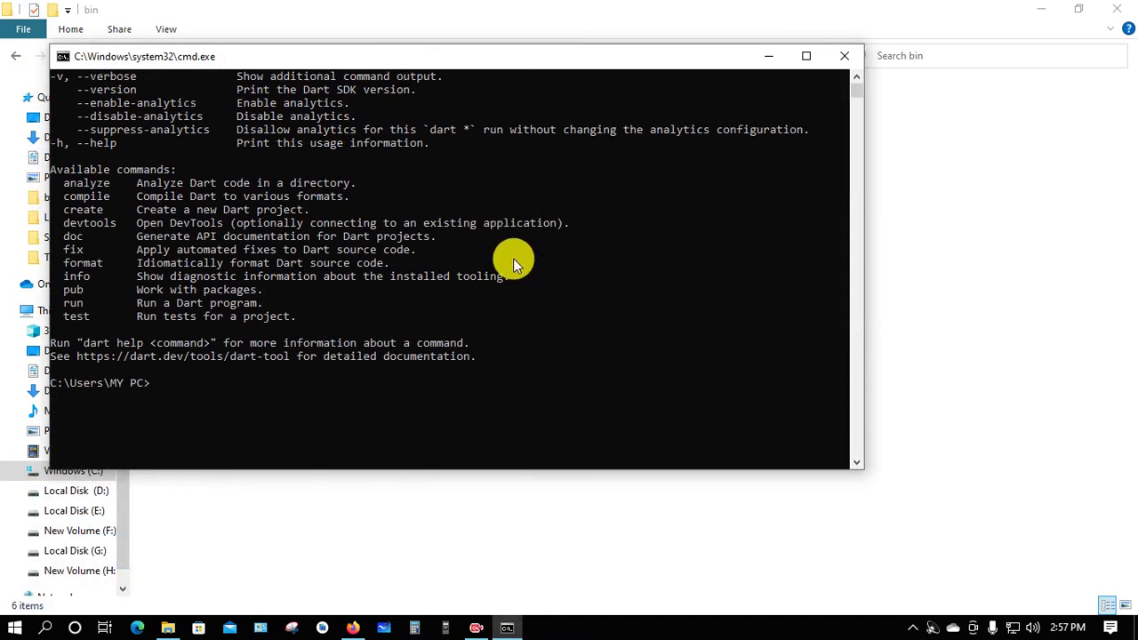
{"action": "scroll", "coordinate": [511, 254], "scroll_direction": "up", "scroll_amount": 2}
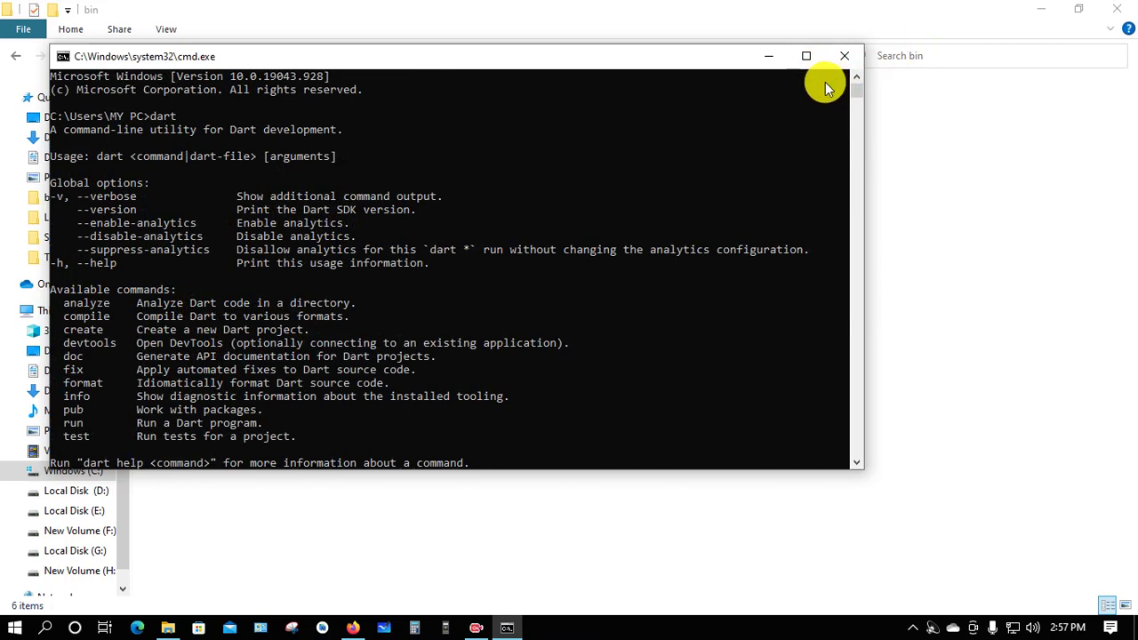
{"action": "left_click", "coordinate": [844, 56]}
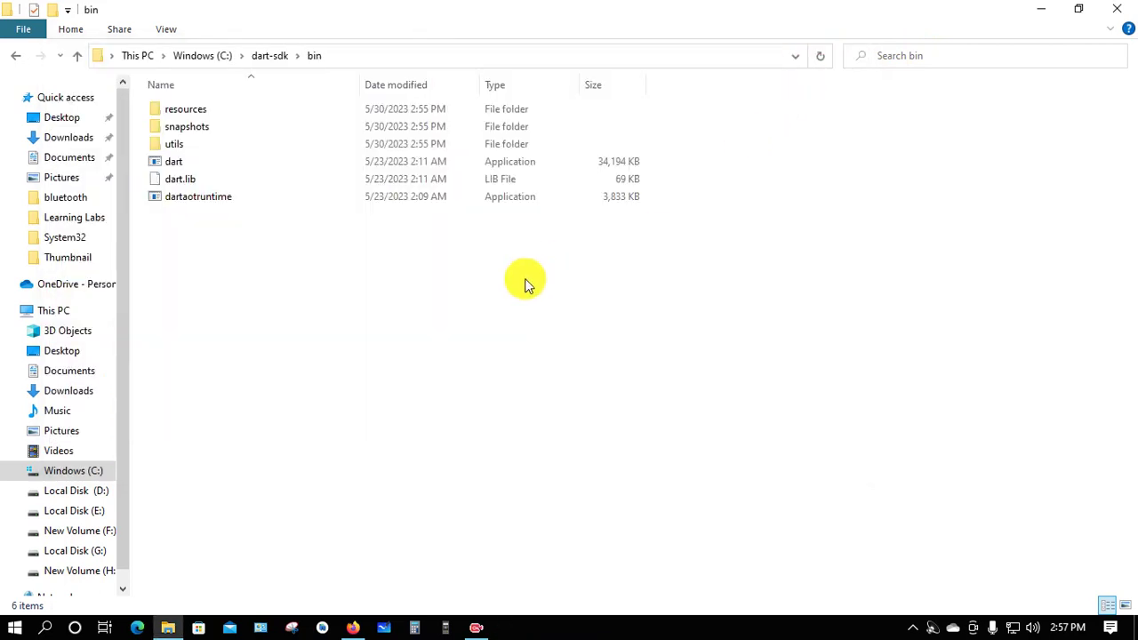